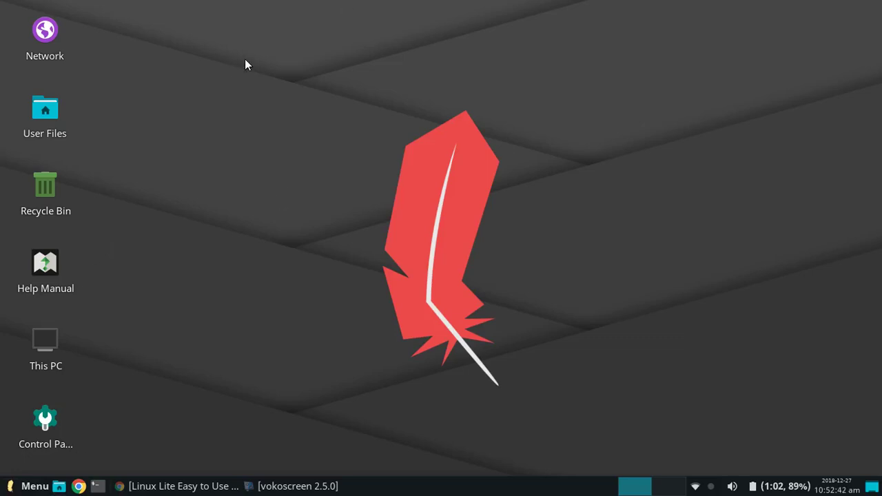
Step: Open the application menu on the All list and make the menu slightly narrower
left_click_drag(245, 58, 566, 421)
key("super")
left_click(73, 160)
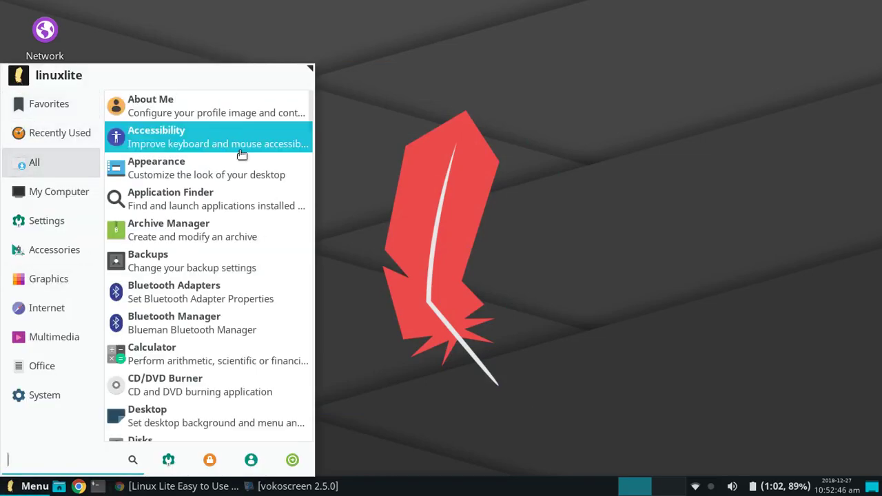
scroll(241, 154, "down", 10)
scroll(241, 152, "up", 10)
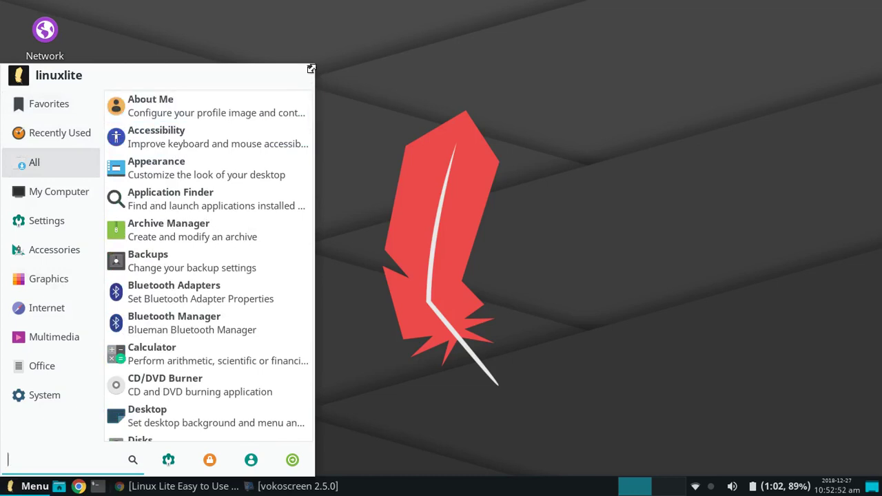
left_click_drag(311, 69, 306, 69)
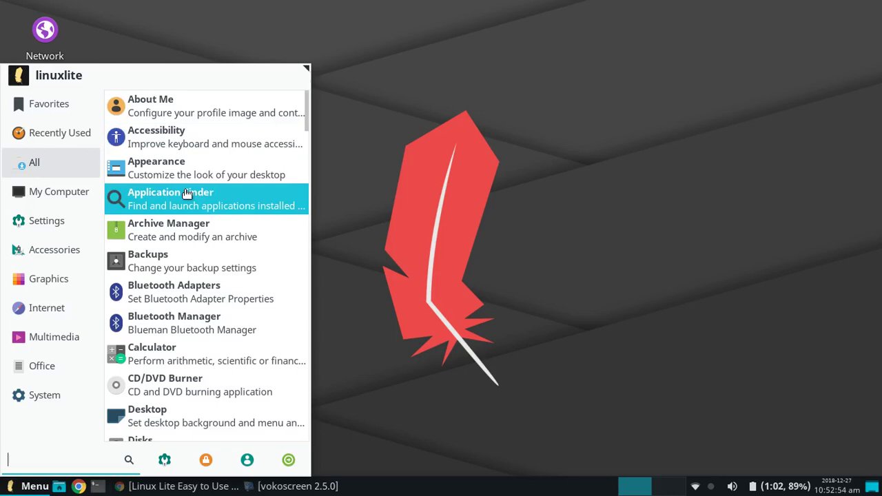
scroll(185, 192, "down", 5)
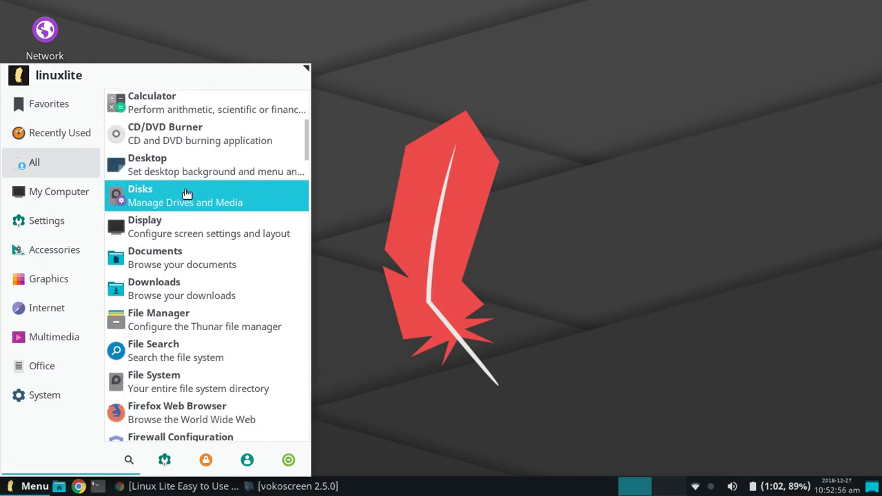
scroll(185, 193, "up", 1)
scroll(185, 193, "down", 6)
scroll(185, 192, "up", 10)
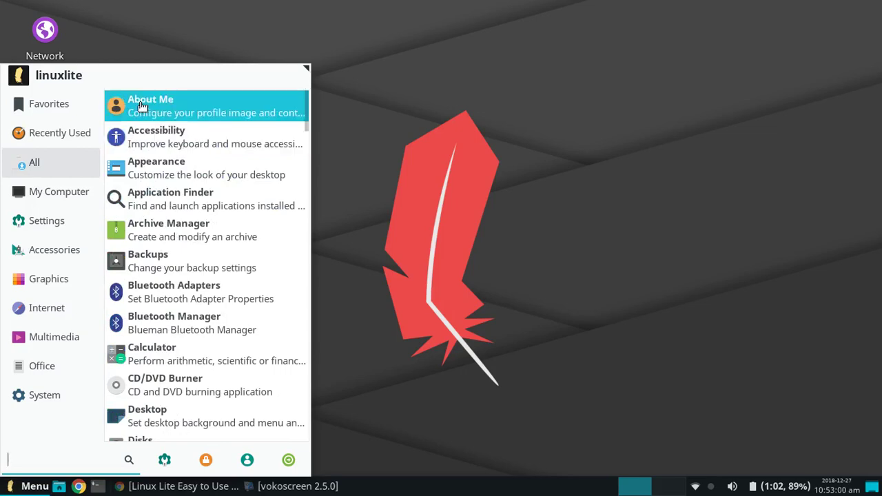
scroll(142, 117, "down", 10)
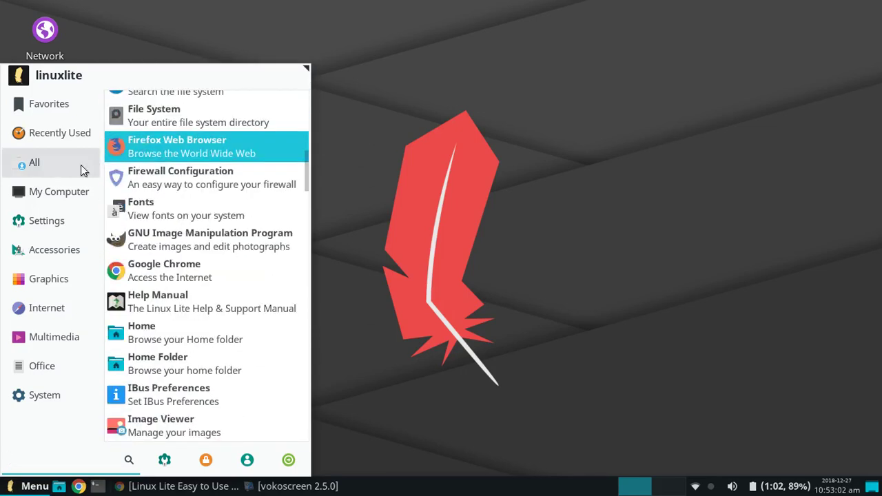
Step: Browse the Accessories, Graphics, Internet, Multimedia, Office and System categories in turn
left_click(54, 249)
left_click(47, 220)
left_click(18, 254)
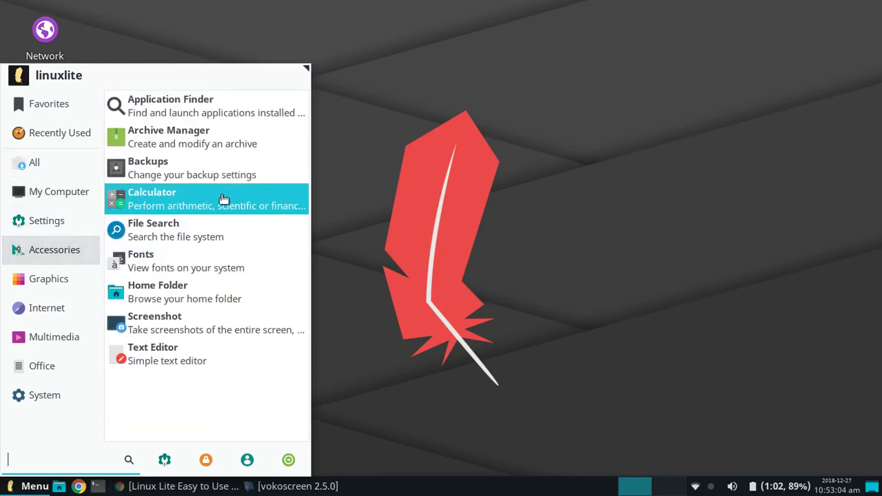
left_click(9, 288)
left_click(73, 308)
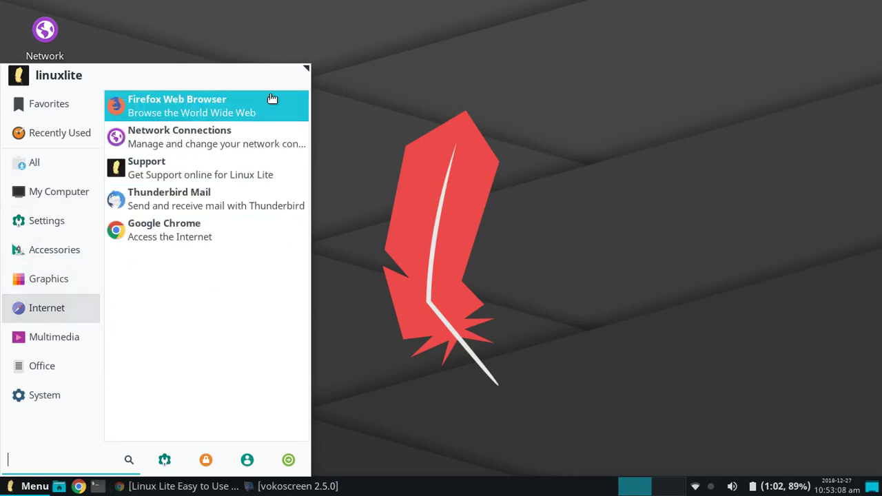
left_click(62, 336)
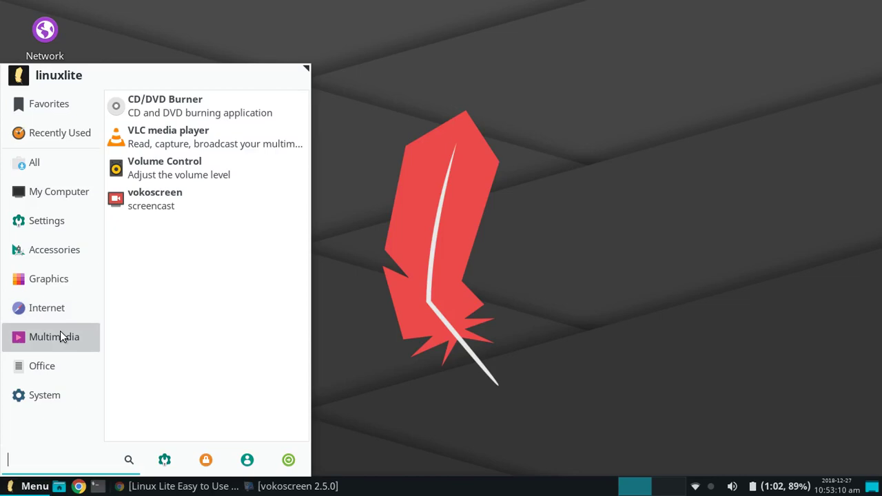
left_click(61, 398)
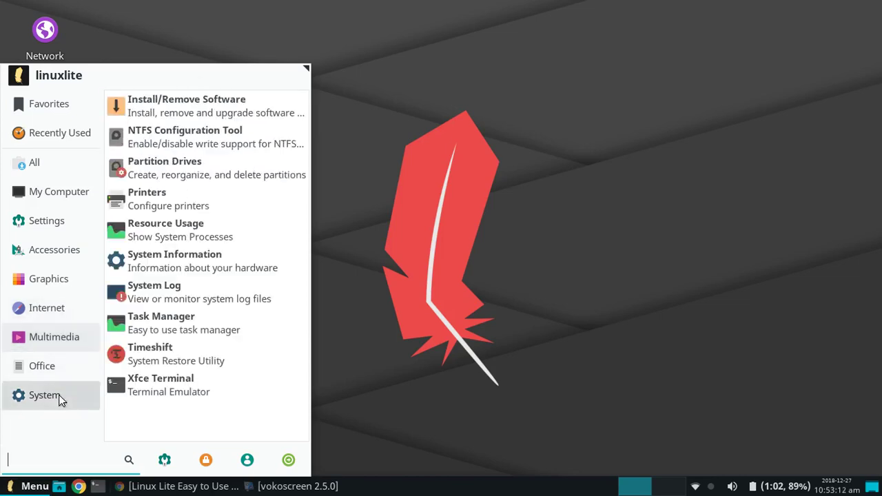
left_click(62, 368)
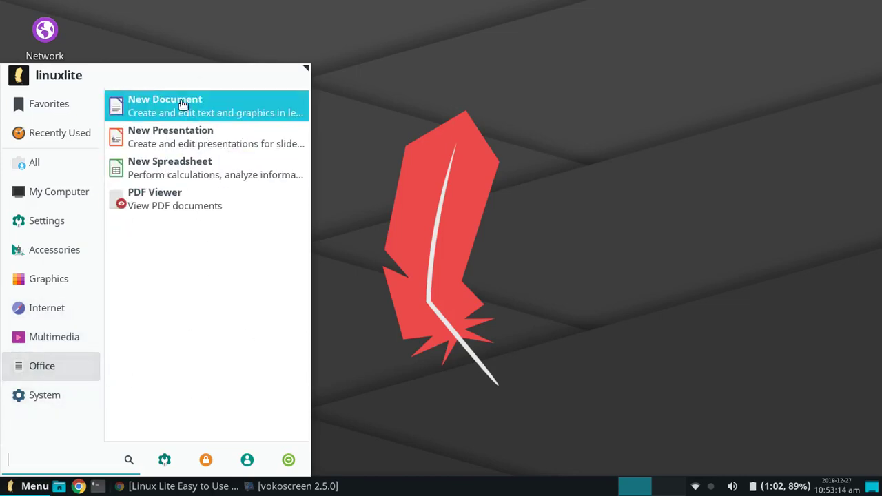
left_click(54, 391)
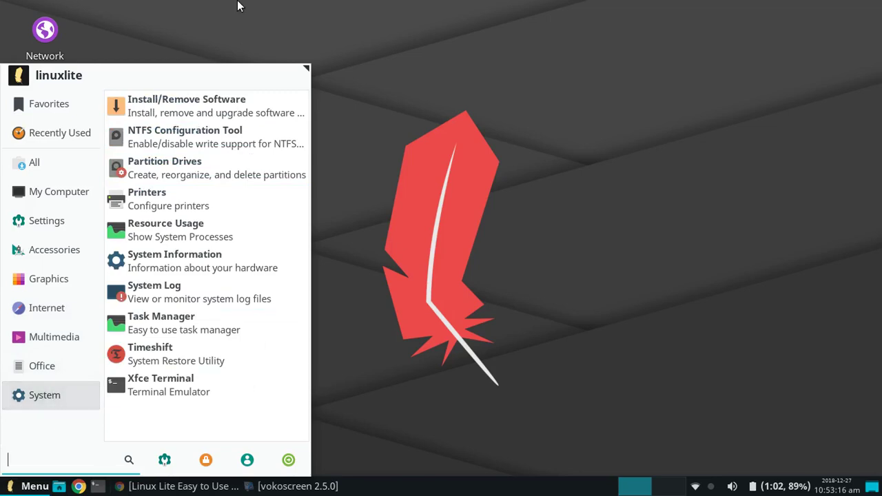
Step: Show the Settings apps and launch the Linux Lite welcome screen
left_click(39, 229)
scroll(188, 248, "down", 5)
scroll(184, 243, "down", 3)
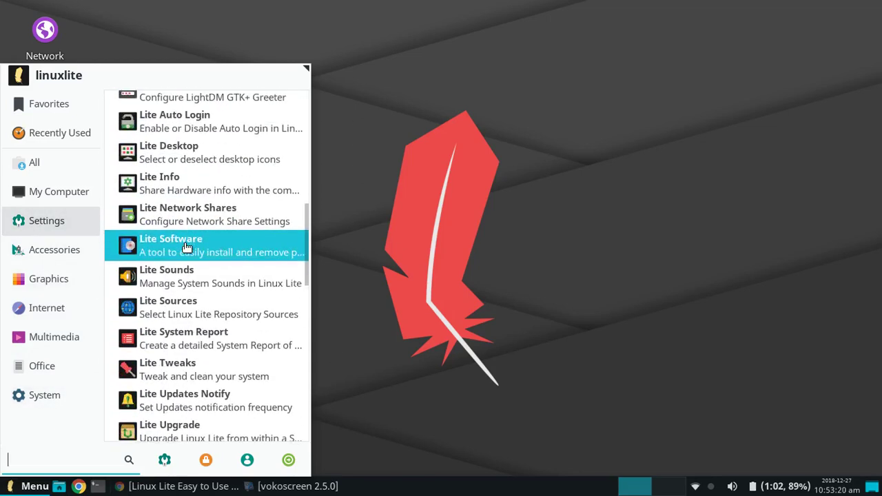
scroll(185, 243, "up", 5)
scroll(184, 242, "up", 8)
scroll(185, 242, "up", 2)
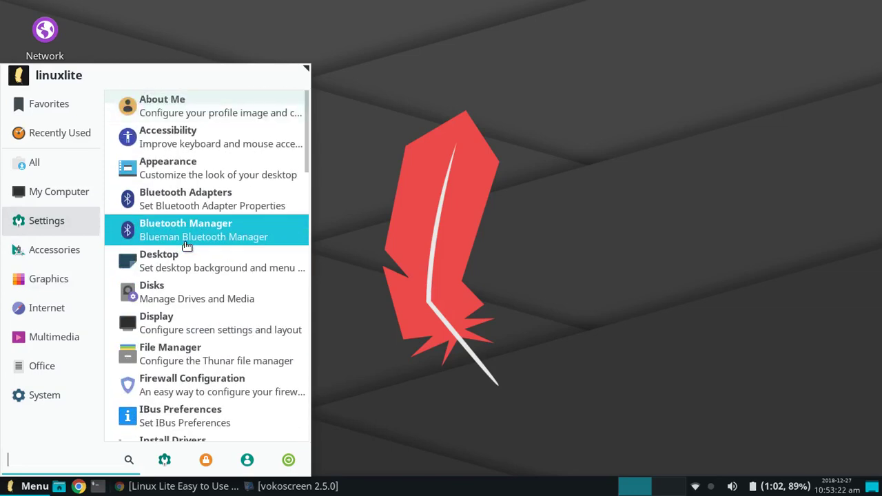
scroll(185, 243, "down", 10)
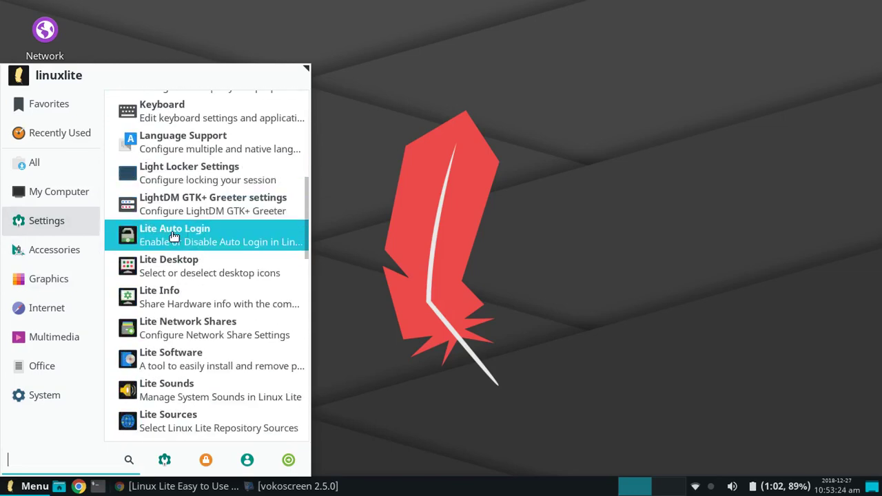
scroll(170, 345, "down", 3)
scroll(170, 344, "down", 3)
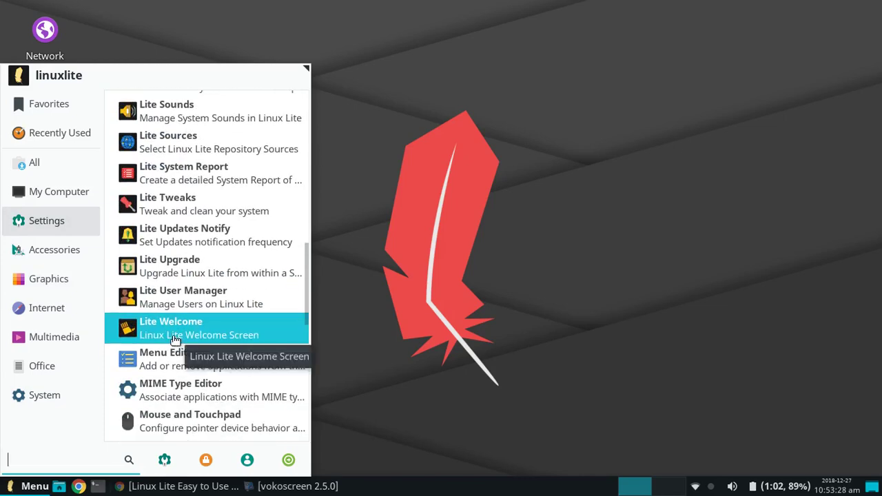
left_click(175, 340)
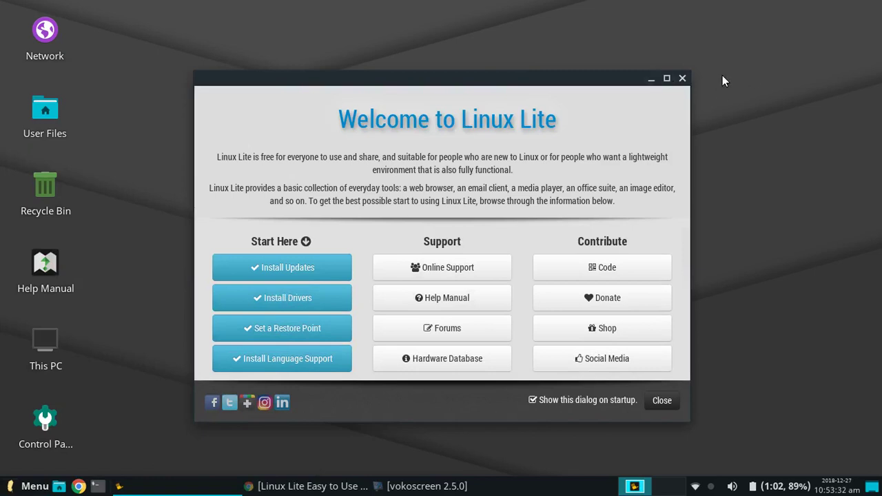
Step: Close the welcome window and reopen the menu on the Settings list
left_click(662, 402)
key("super")
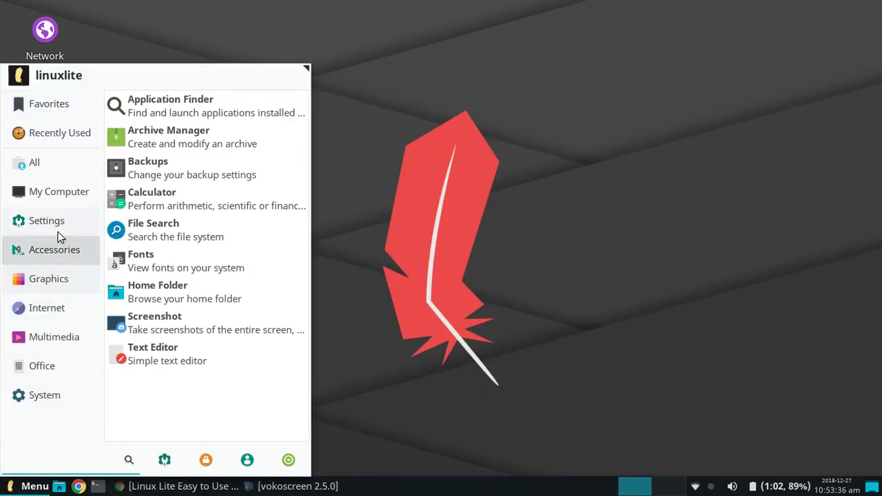
mouse_move(59, 233)
scroll(144, 210, "down", 8)
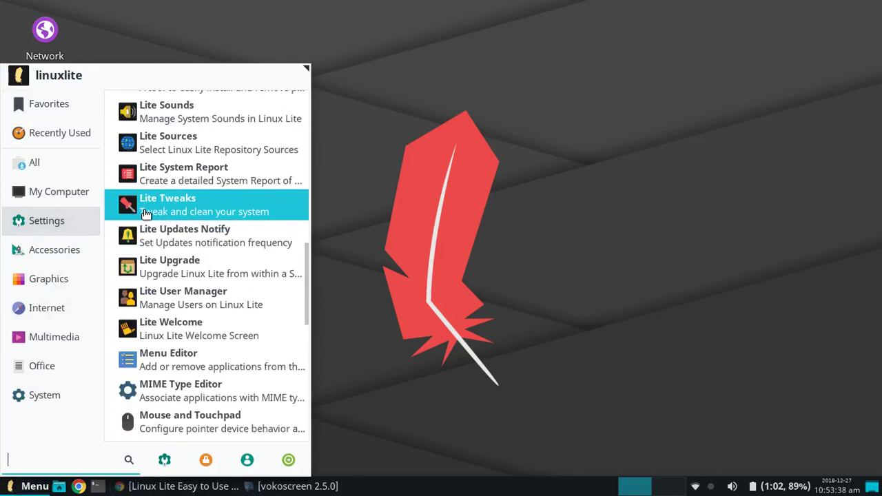
scroll(144, 253, "up", 3)
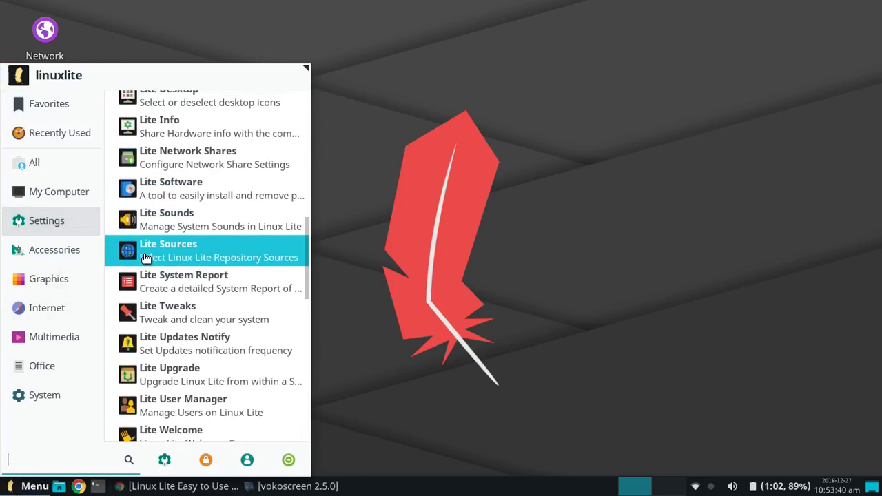
scroll(144, 252, "up", 7)
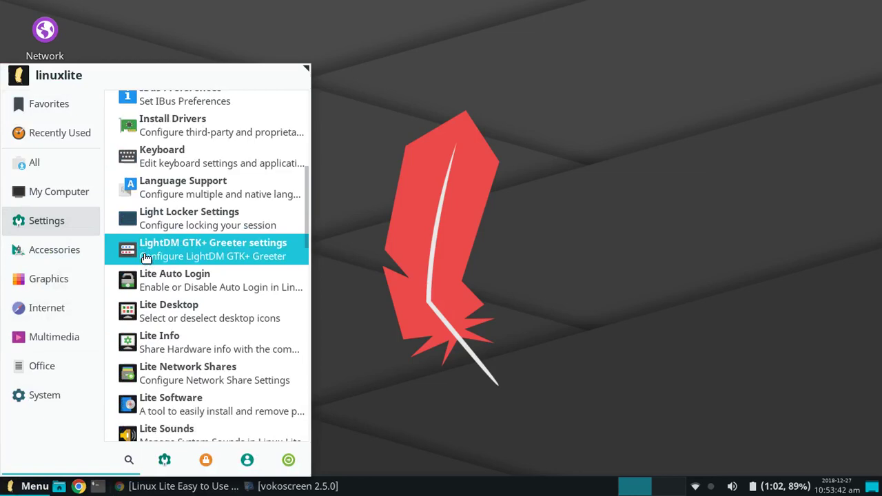
scroll(144, 253, "down", 2)
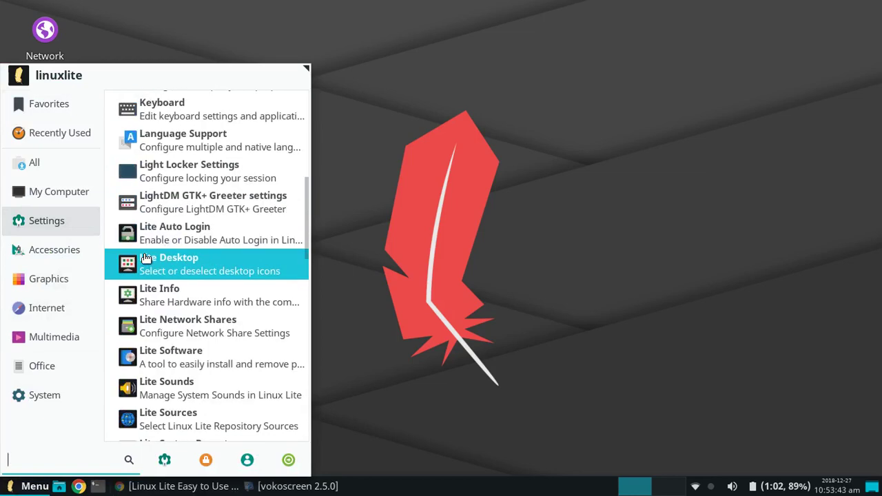
Step: Disable the Network, Control Panel and User Files desktop icons in Lite Desktop
left_click(186, 261)
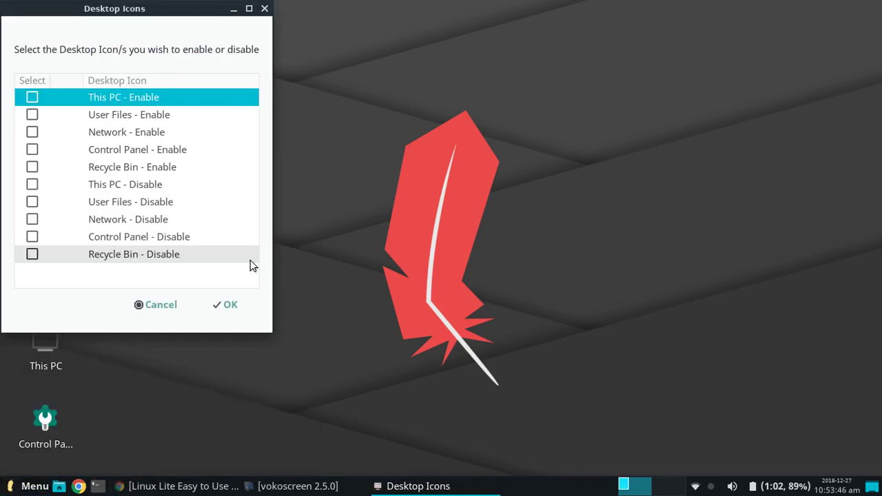
left_click_drag(35, 12, 356, 86)
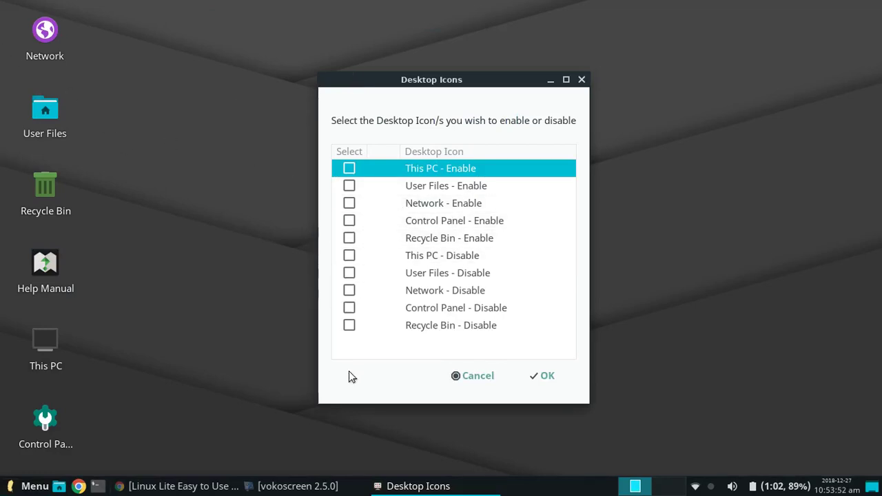
left_click(349, 290)
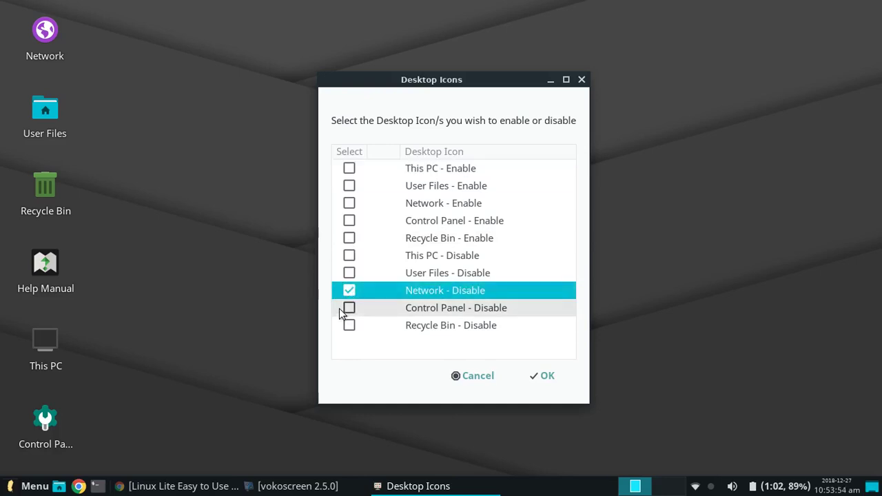
left_click(347, 308)
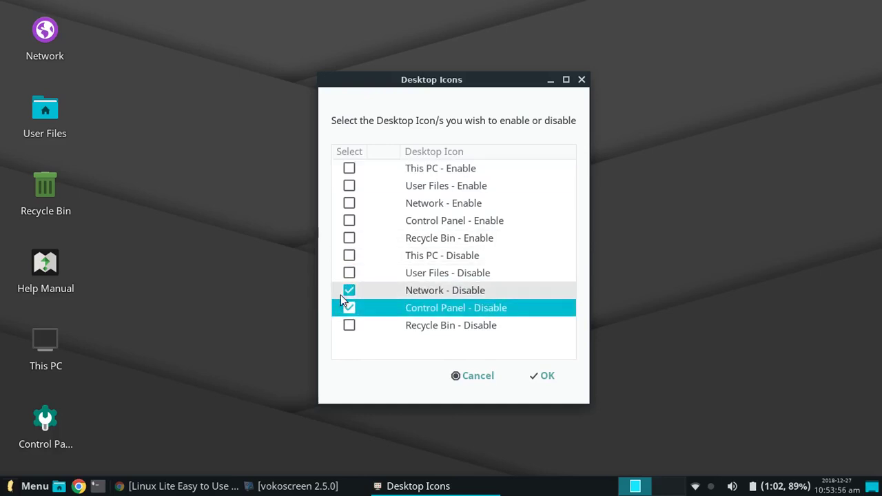
left_click(349, 273)
left_click(547, 378)
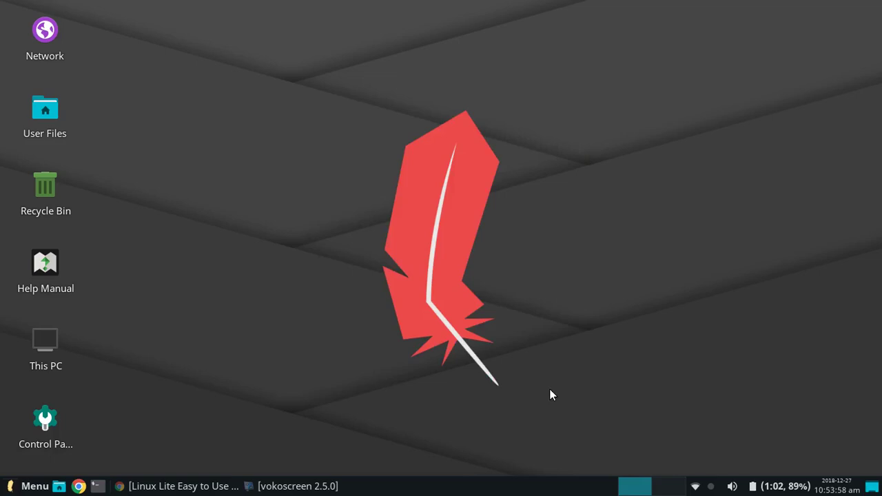
Step: Stack Recycle Bin, Help Manual and This PC in a column at the top left
right_click(195, 110)
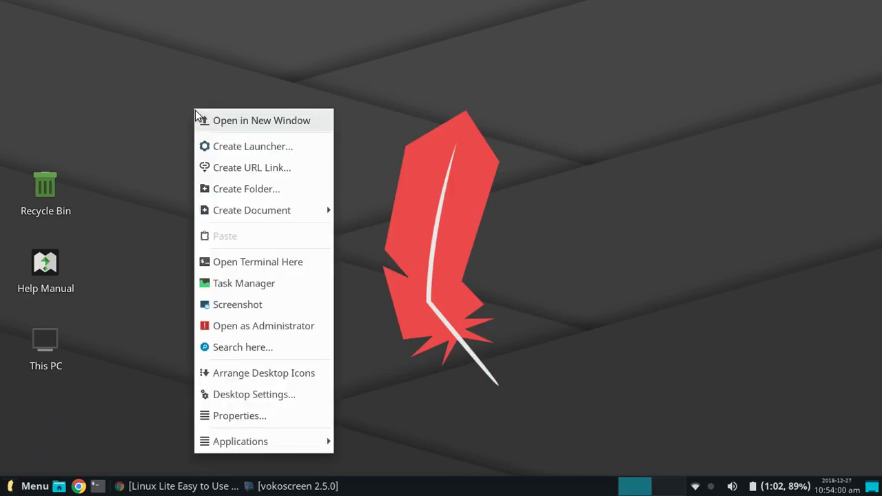
left_click(37, 178)
left_click_drag(38, 177, 33, 49)
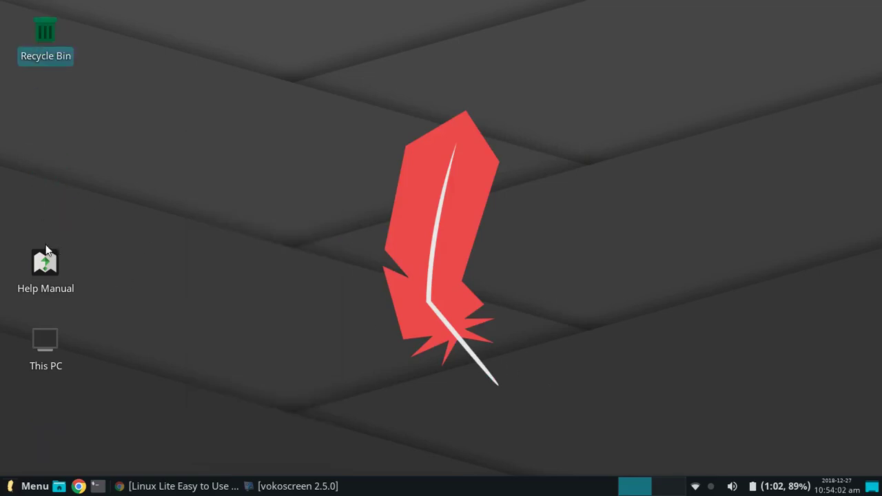
left_click_drag(40, 269, 40, 116)
left_click_drag(39, 368, 39, 215)
Step: Open the Desktop folder in a file manager window
right_click(247, 209)
left_click(209, 6)
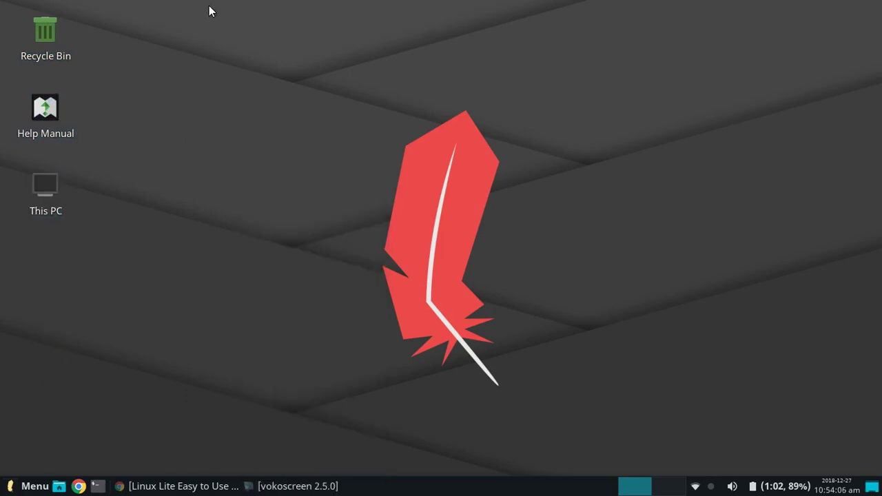
right_click(209, 6)
Step: View the Desktop folder's context menu, then close the folder window
left_click(568, 48)
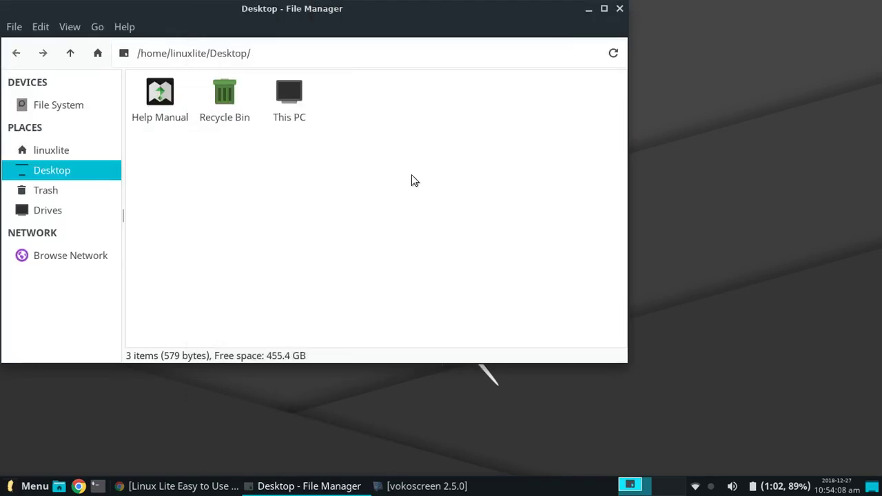
right_click(411, 175)
left_click(598, 11)
left_click(620, 9)
Step: Browse the desktop context menu's Applications submenu
right_click(200, 285)
mouse_move(222, 111)
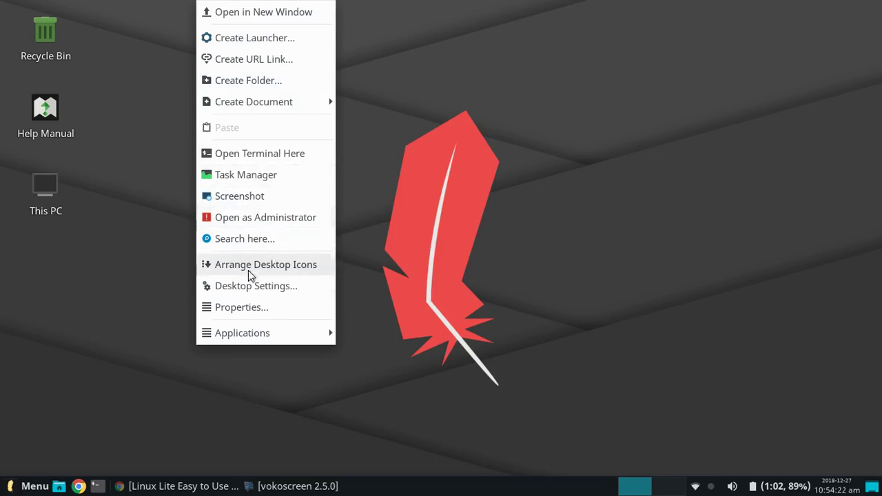
mouse_move(228, 336)
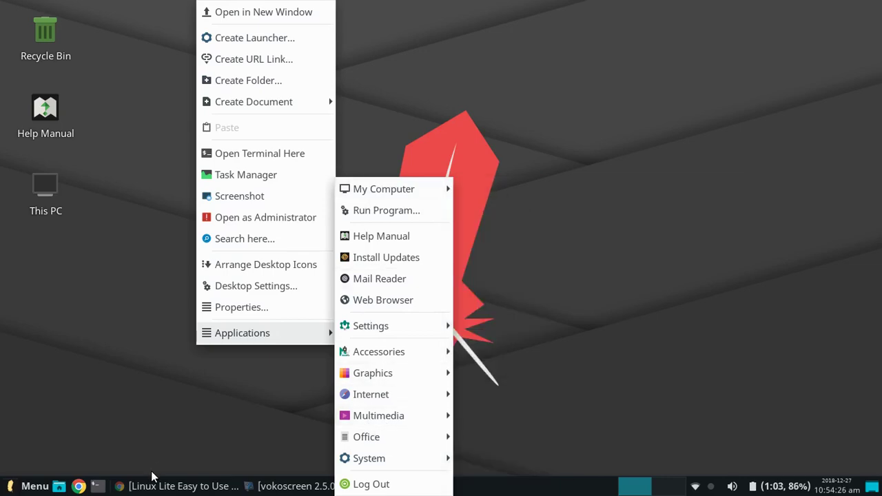
Step: Reopen the application menu on Settings and scroll to the Lite Software entry
left_click(25, 485)
left_click(25, 485)
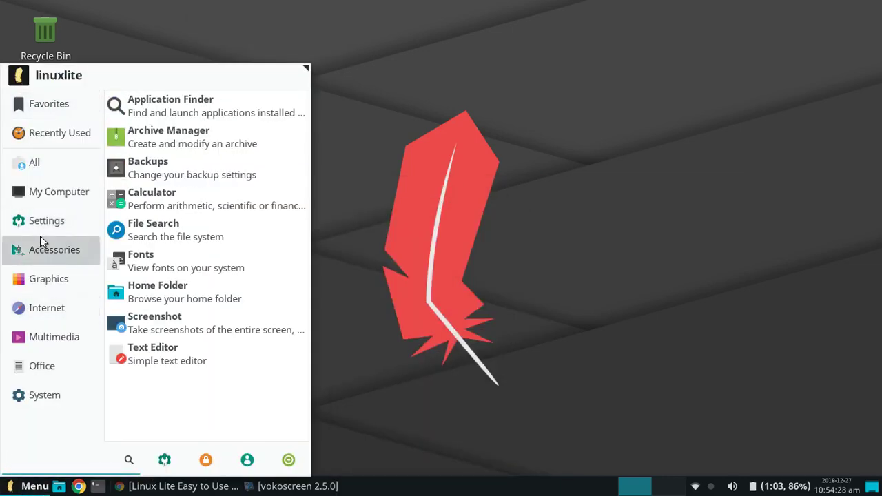
mouse_move(41, 220)
scroll(216, 385, "down", 10)
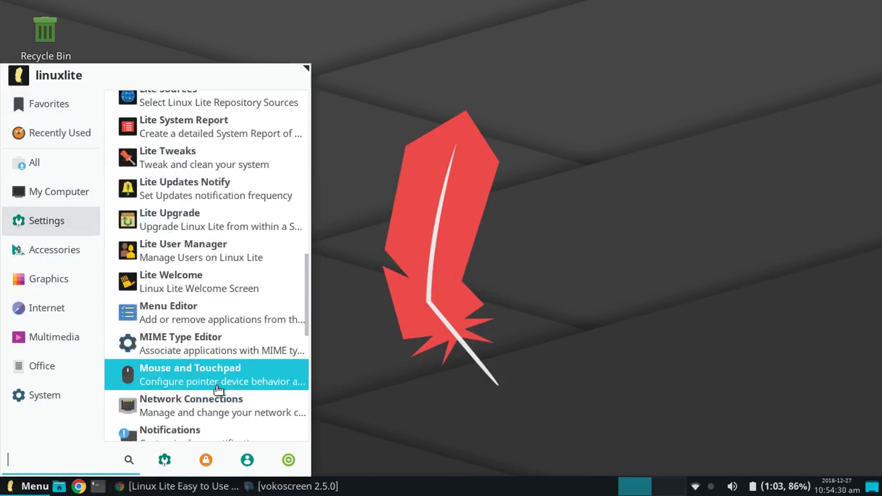
scroll(216, 385, "up", 6)
scroll(207, 234, "down", 2)
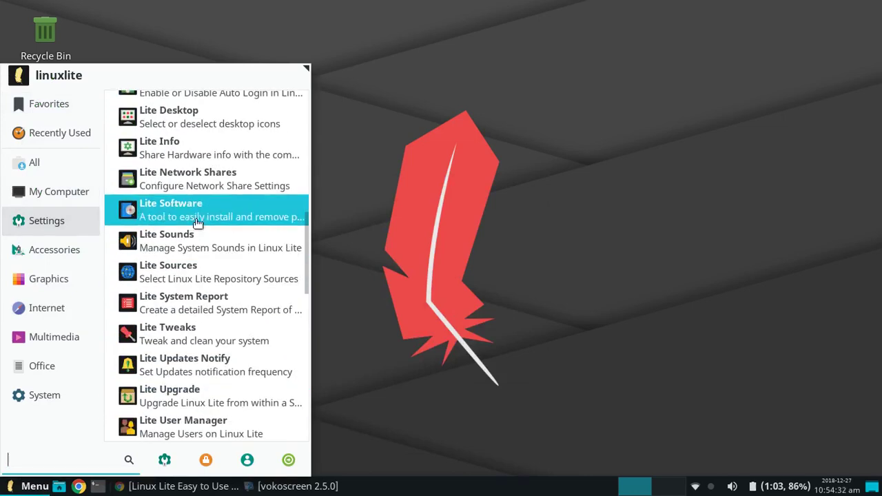
scroll(182, 198, "up", 2)
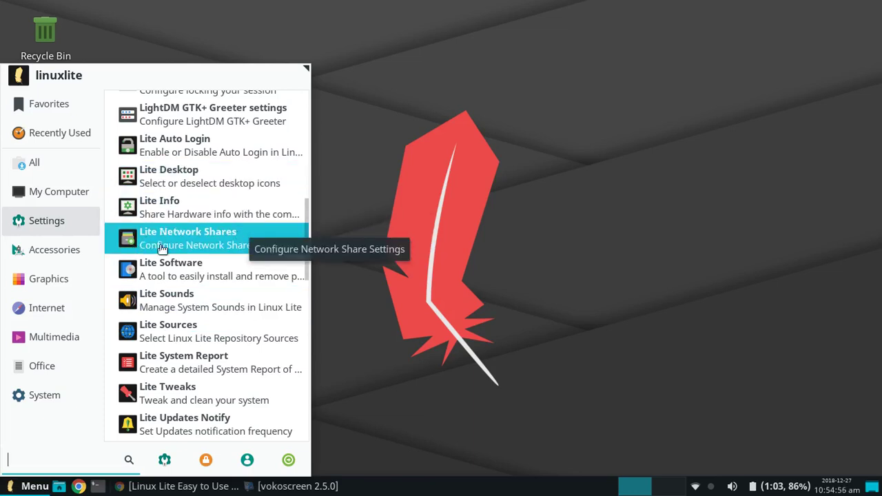
Step: Launch Lite Software with the administrator password, declining the software-sources update
left_click(199, 267)
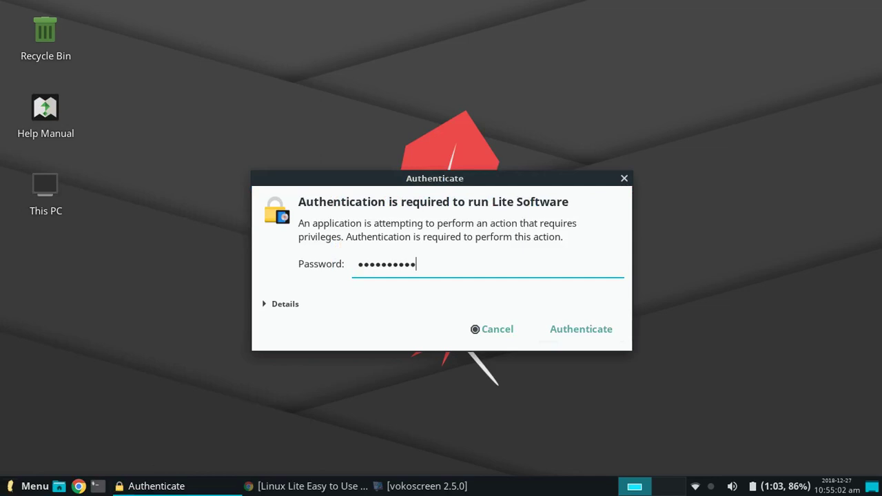
key("Return")
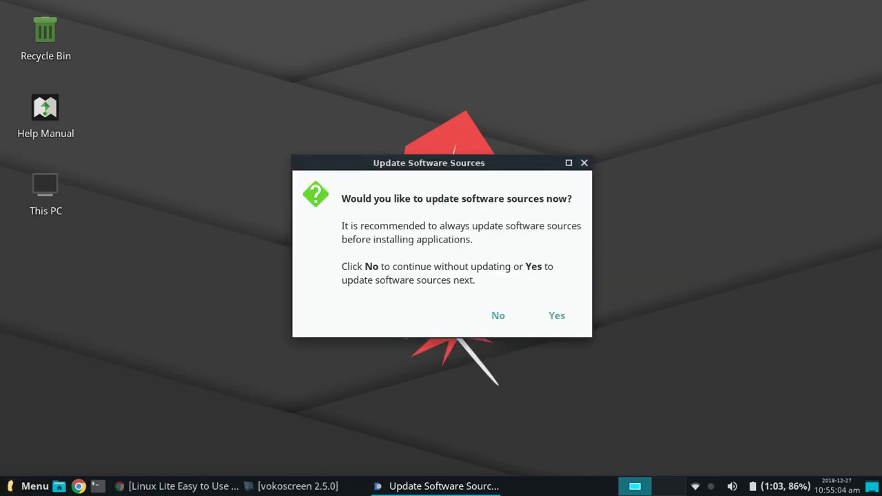
left_click(497, 315)
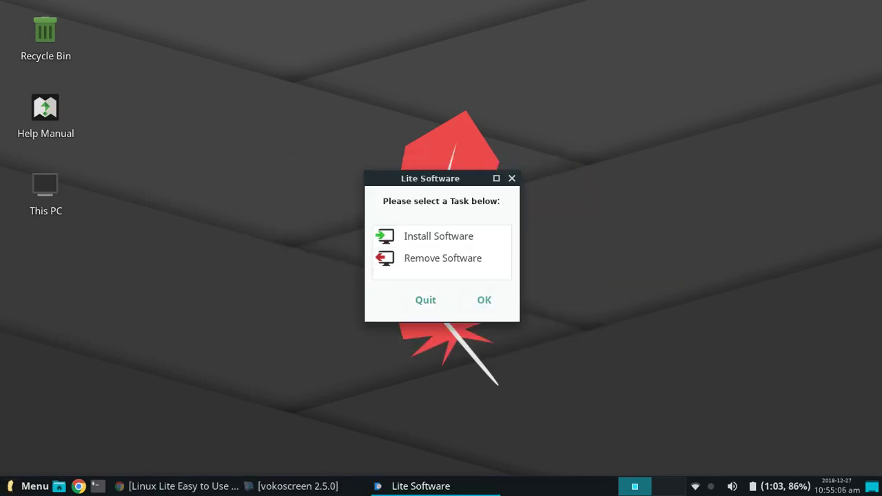
key("super")
type("syn")
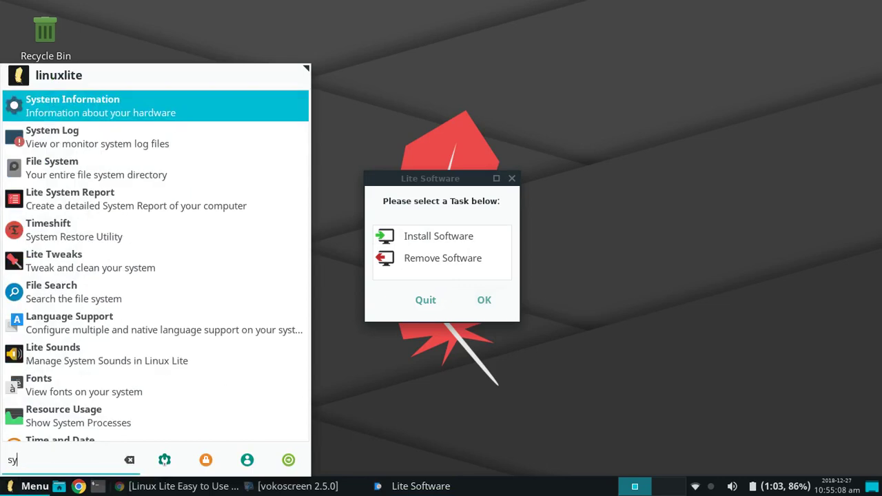
key("Down")
key("Down")
key("Down")
key("Down")
key("Down")
key("Return")
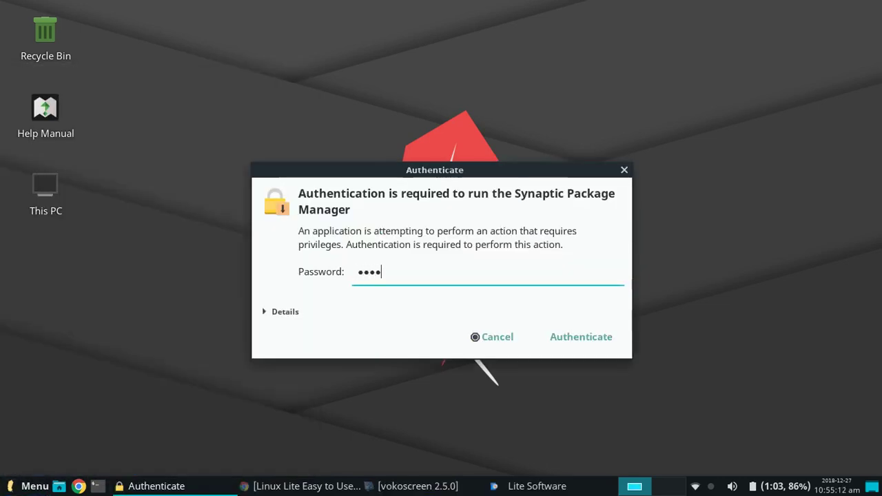
type("•••••••")
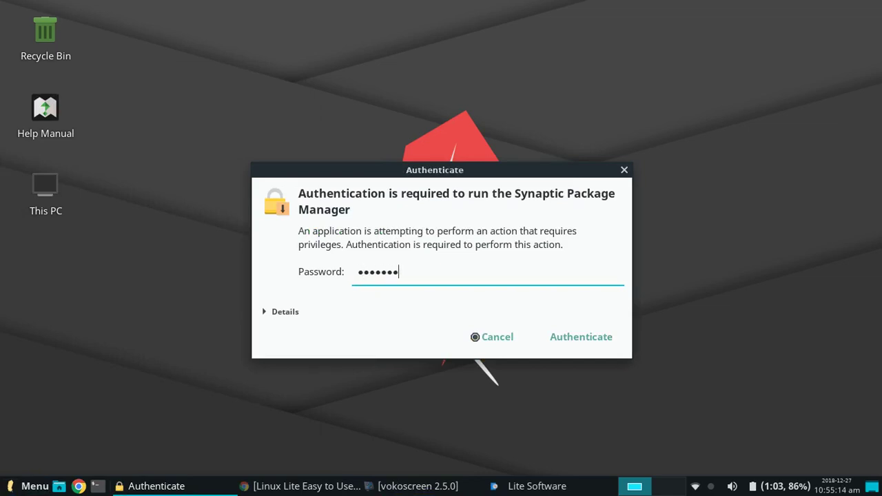
key("Return")
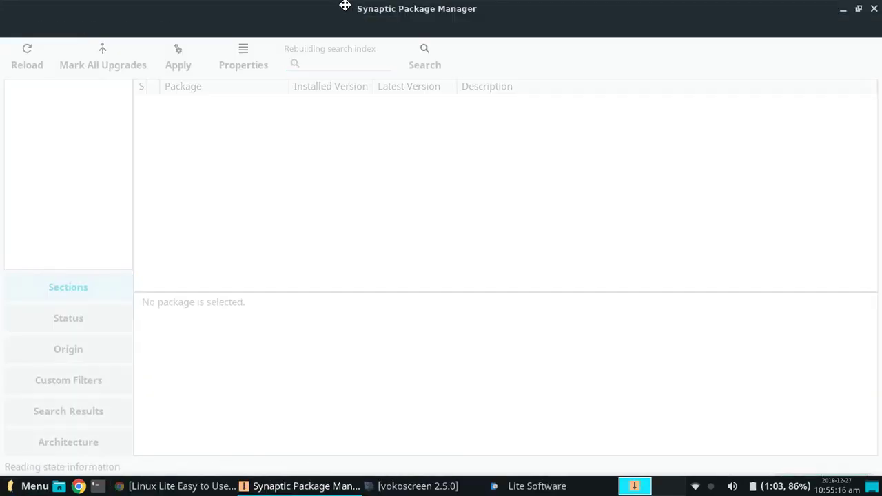
mouse_move(344, 6)
left_mouse_down()
mouse_move(324, 114)
mouse_move(344, 4)
left_mouse_up()
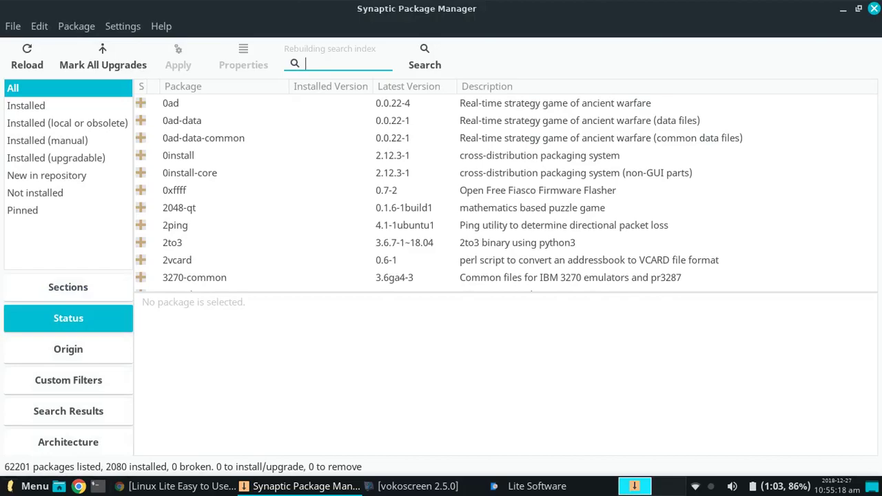
Step: Close Synaptic Package Manager and choose the Install Software task
left_click(874, 8)
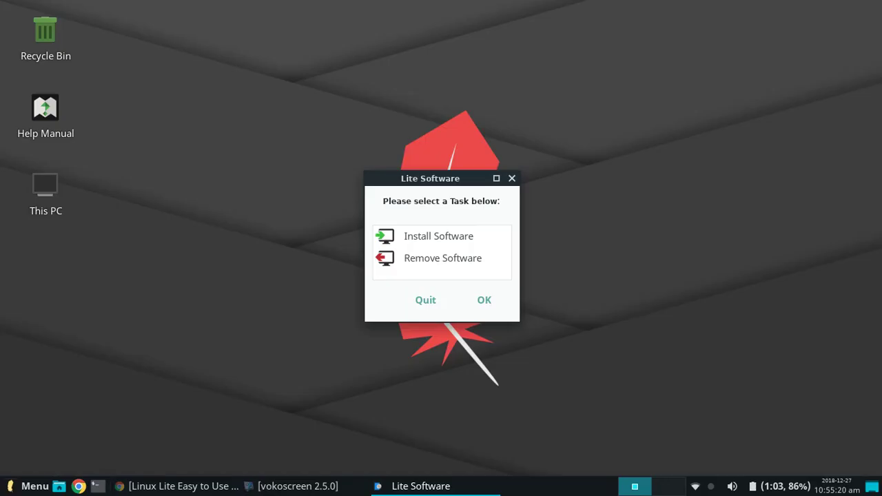
left_click(438, 235)
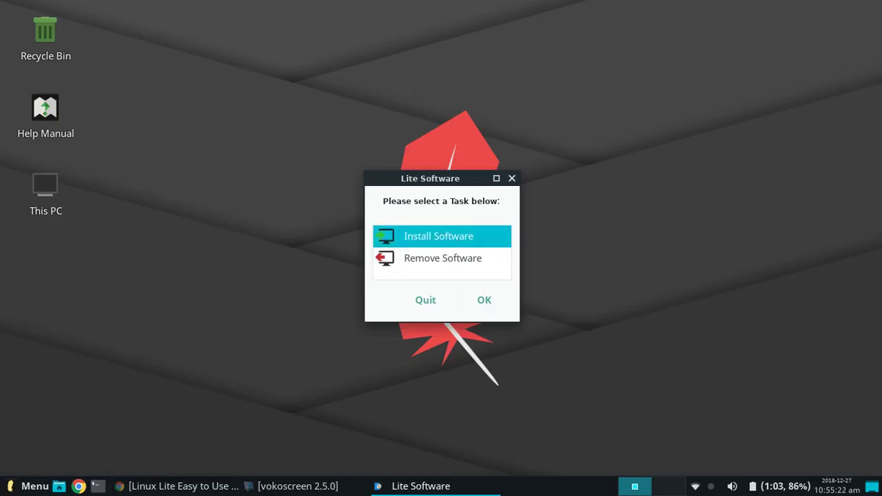
key("Return")
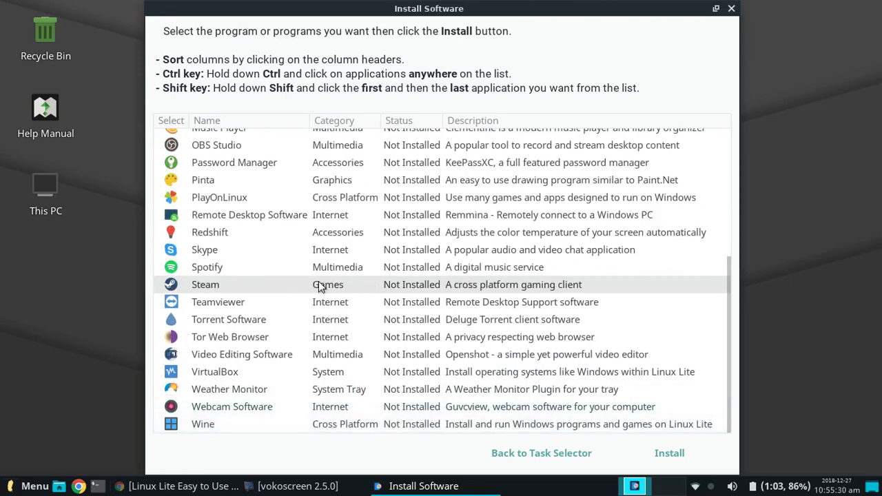
Step: Select Games Pack from the available applications and install it
scroll(320, 286, "up", 10)
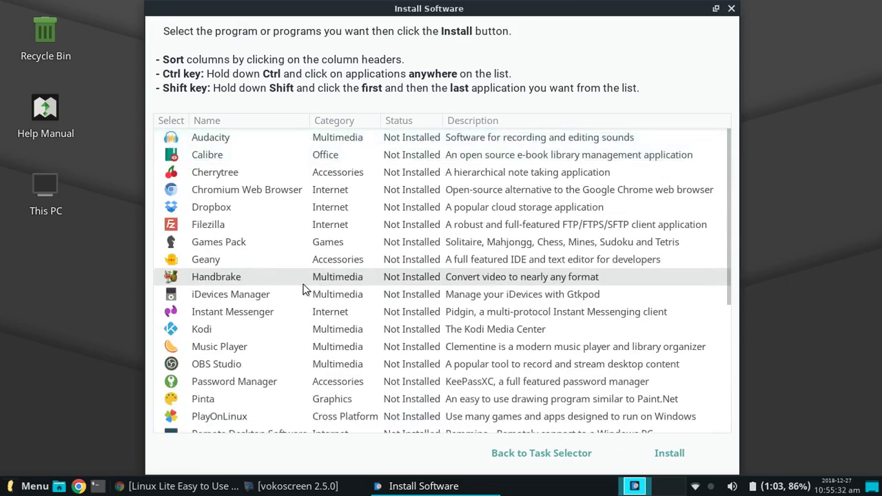
scroll(221, 240, "down", 6)
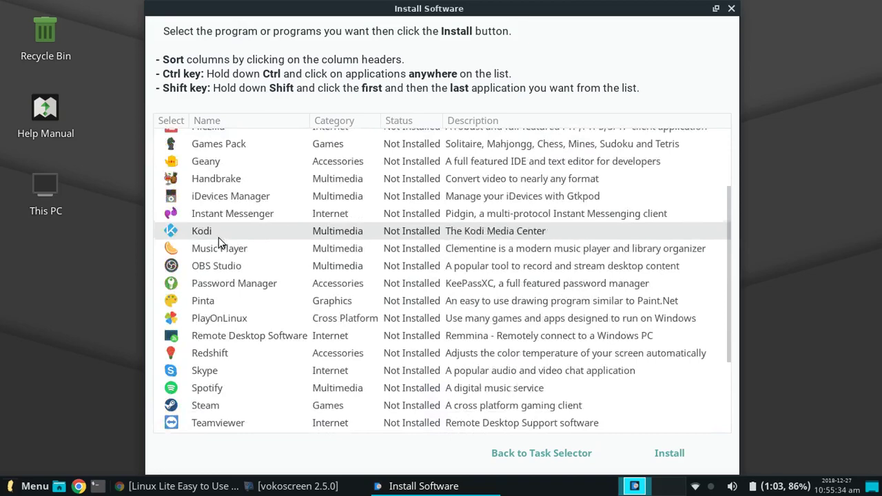
scroll(219, 243, "up", 3)
scroll(219, 243, "up", 3)
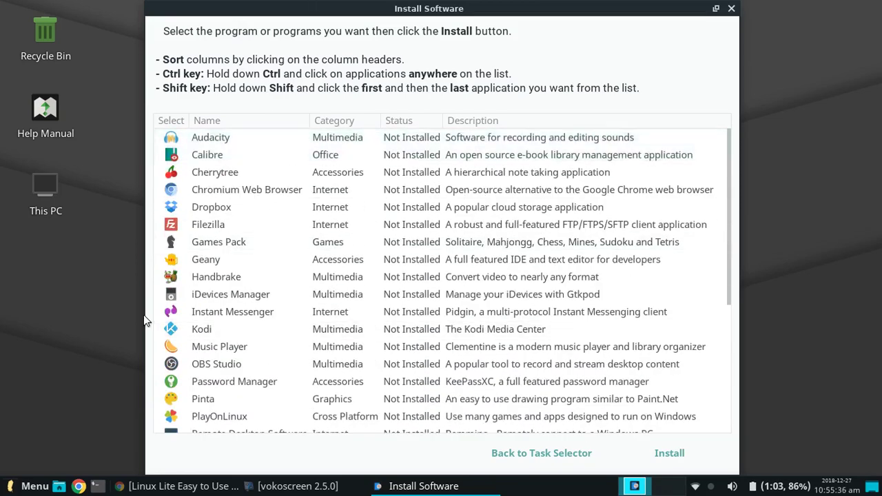
scroll(275, 356, "down", 6)
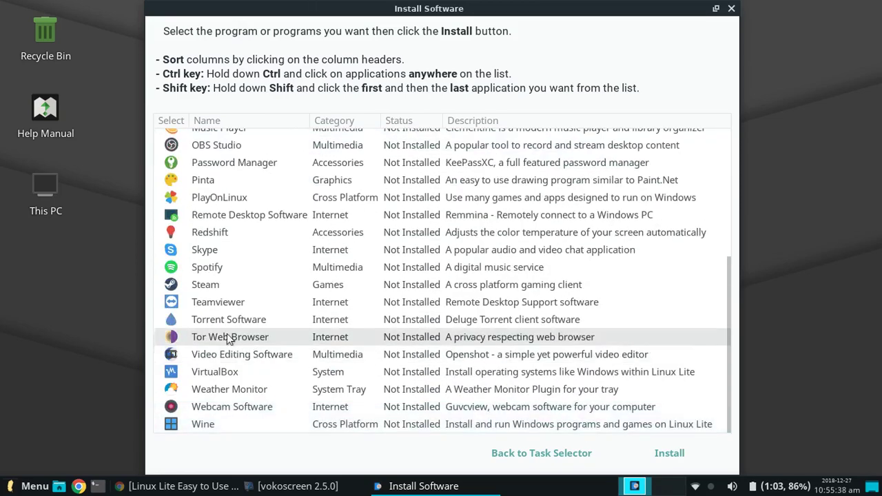
scroll(220, 224, "up", 6)
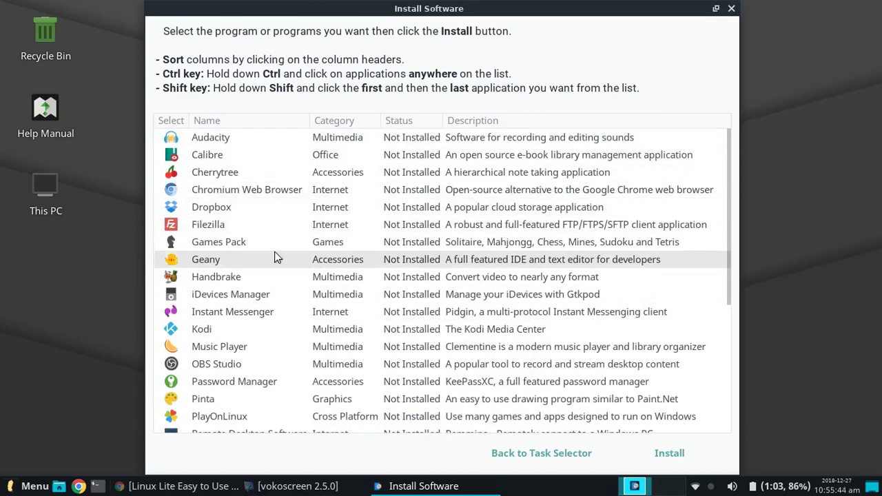
left_click(445, 244)
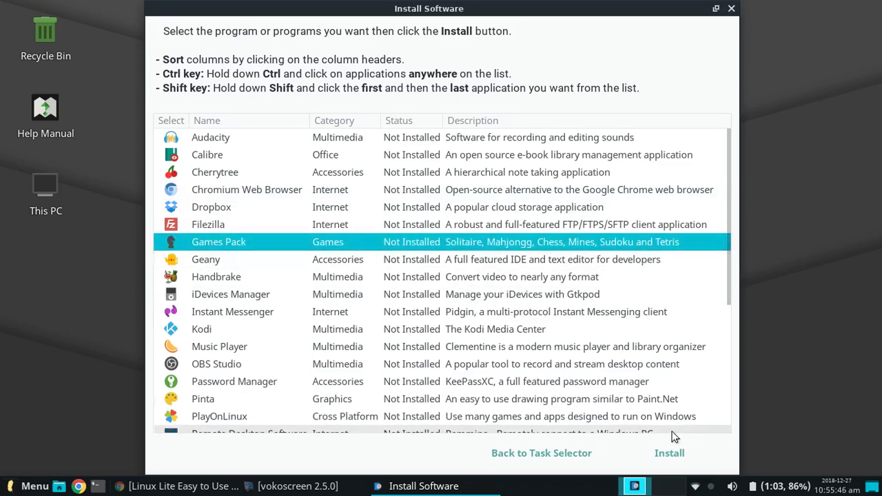
left_click(670, 452)
Step: Confirm the Games Pack installation, then browse the Settings apps down to Lite Tweaks
left_click(538, 301)
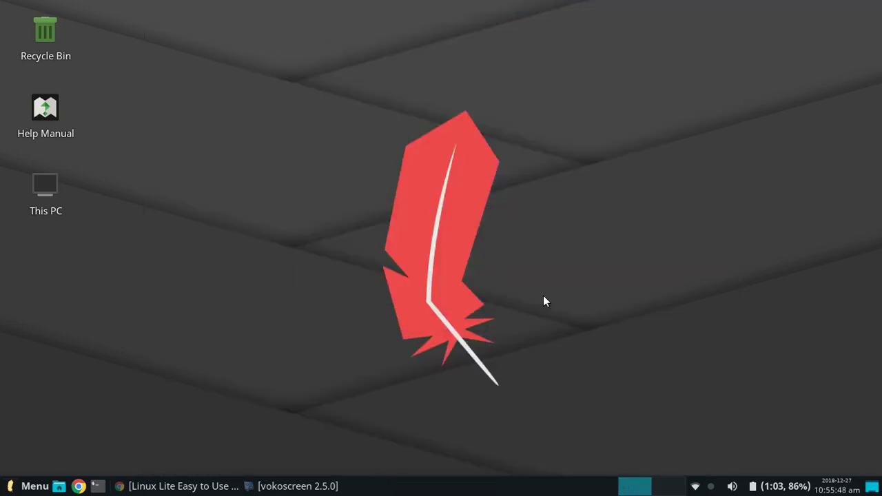
key("super")
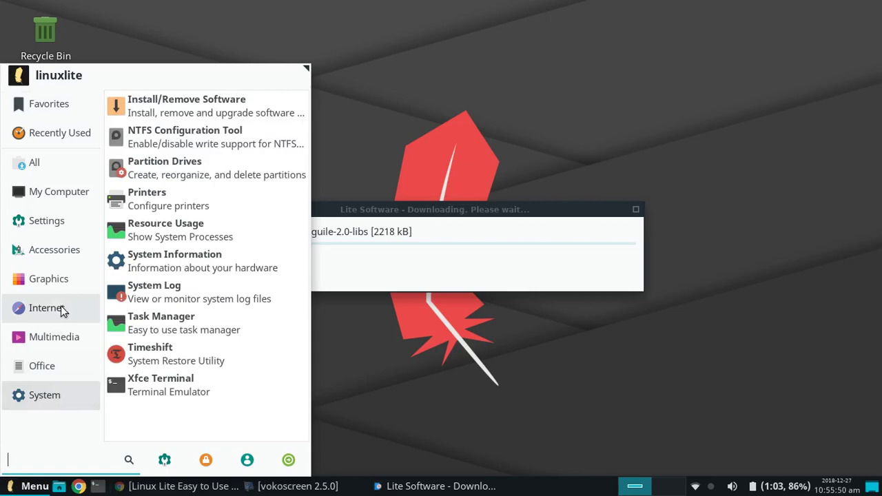
mouse_move(43, 390)
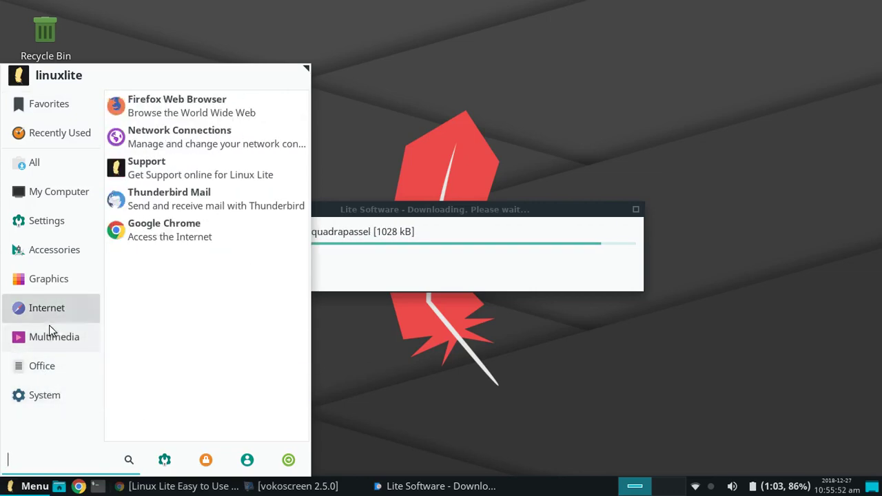
mouse_move(78, 220)
scroll(199, 269, "down", 10)
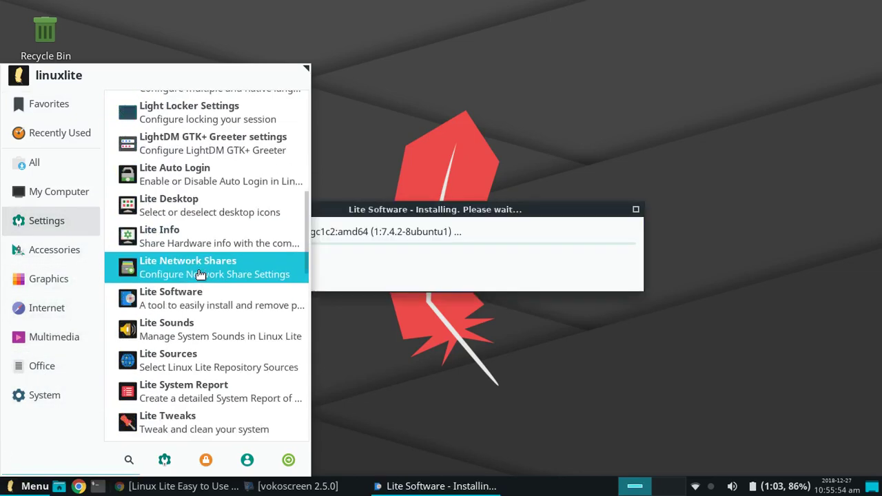
scroll(203, 255, "down", 5)
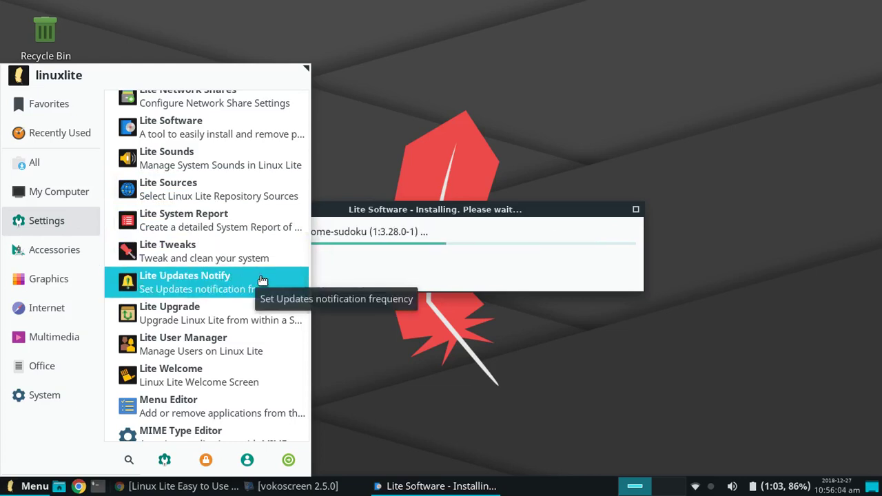
scroll(263, 280, "down", 3)
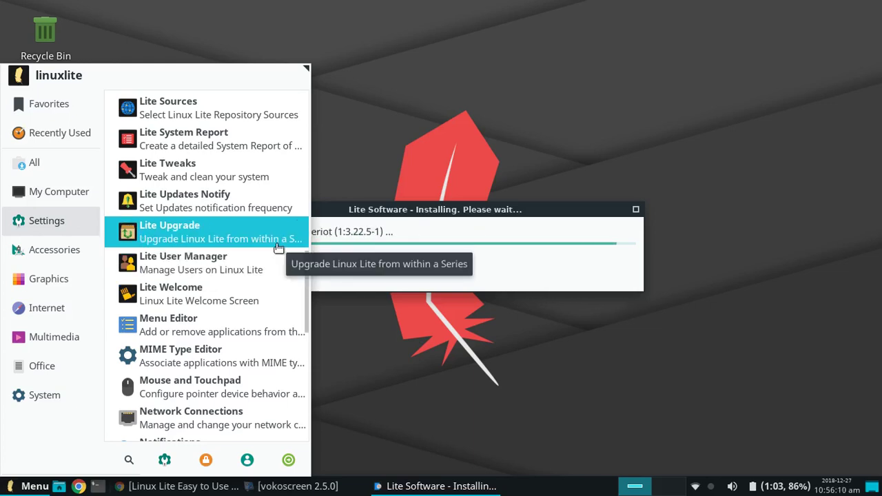
scroll(278, 247, "up", 3)
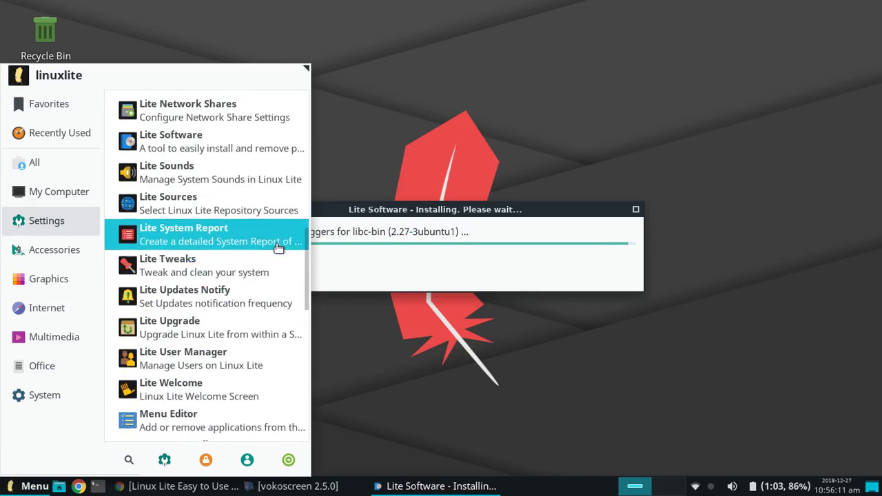
Step: Launch Lite Tweaks, dismiss the install-complete notice and quit Lite Software
left_click(228, 272)
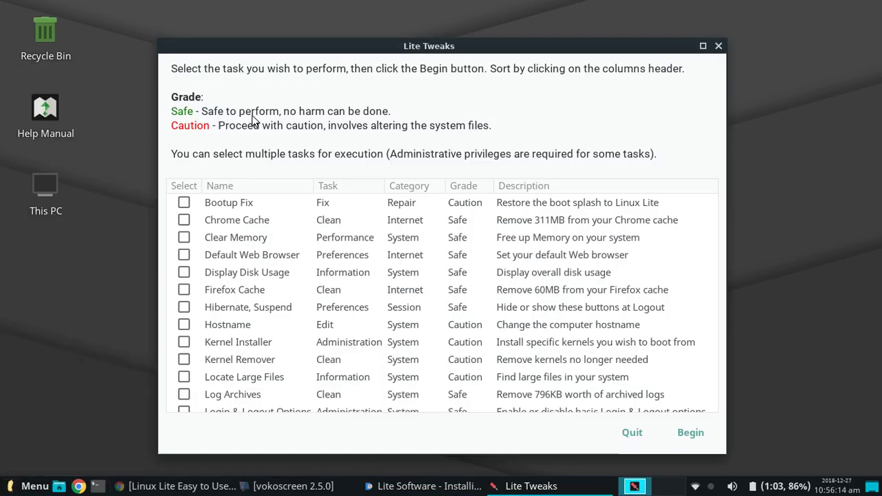
left_click(523, 276)
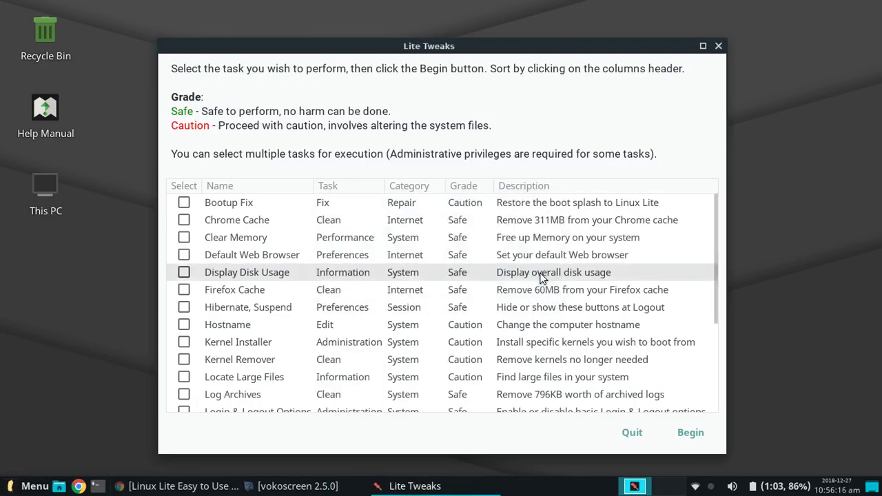
left_click(425, 300)
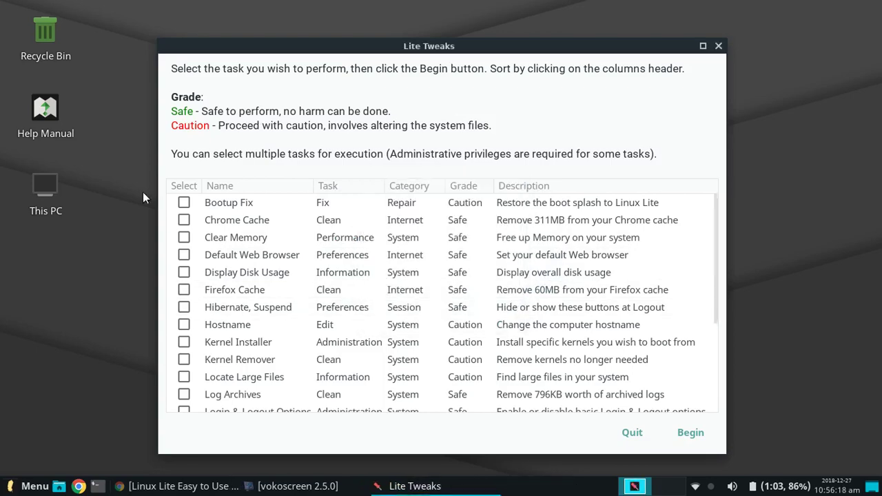
Step: Try a 'gai' menu search, then close the application menu and return to Lite Tweaks
left_click(28, 486)
type("gai")
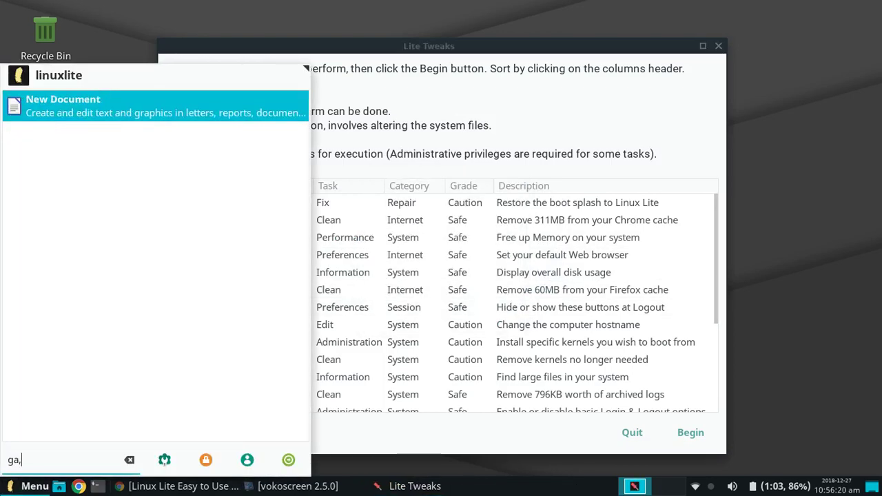
key("BackSpace")
key("BackSpace")
key("BackSpace")
key("Escape")
key("super")
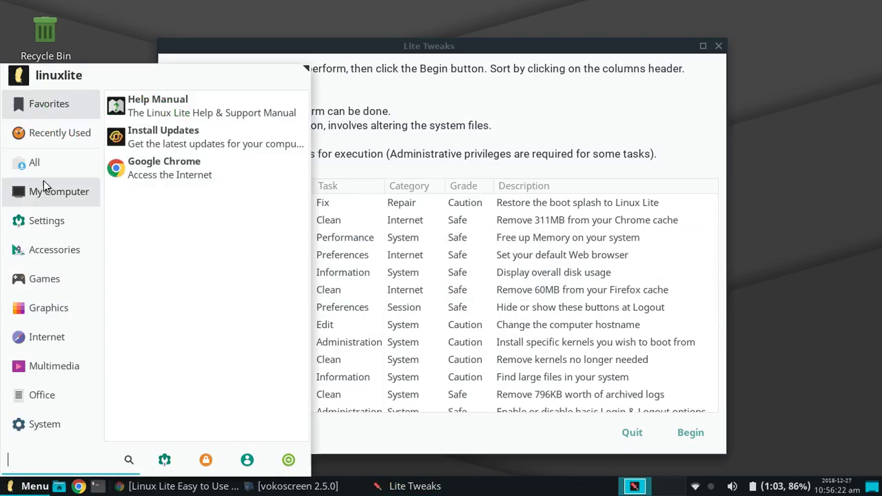
mouse_move(40, 374)
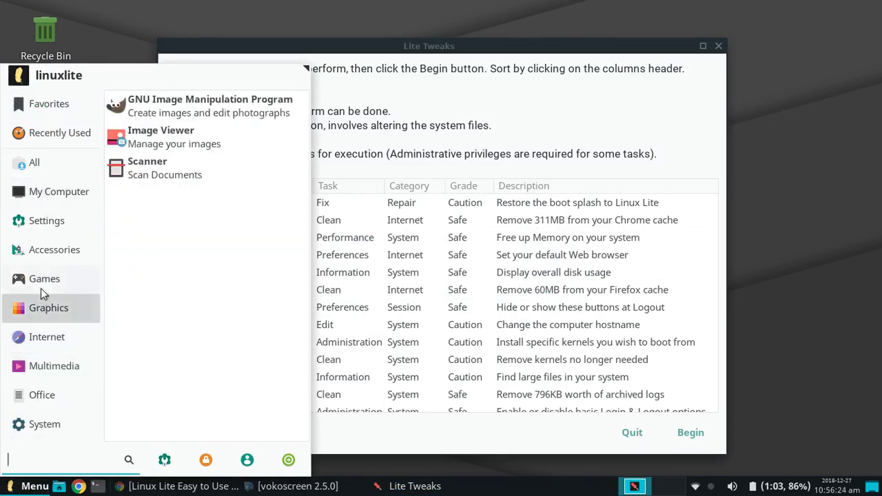
mouse_move(40, 279)
key("Escape")
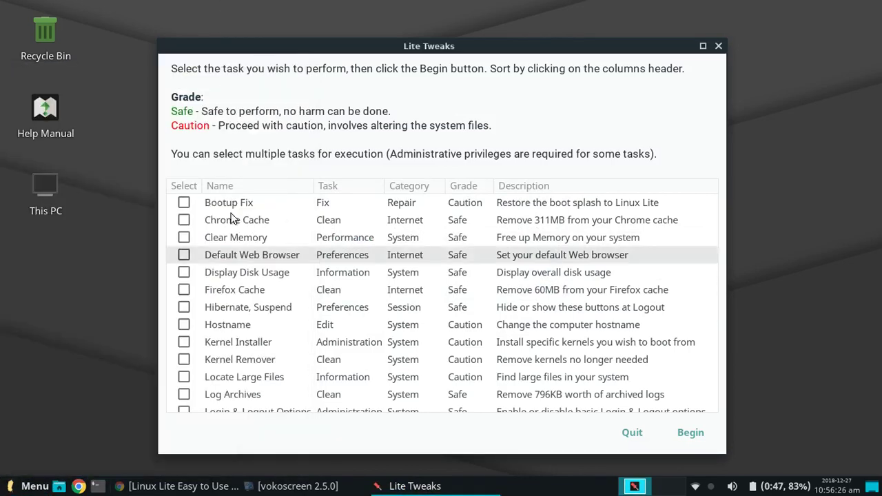
Step: Sort the Lite Tweaks task list by Grade, Caution first
scroll(308, 222, "down", 1)
scroll(308, 226, "up", 1)
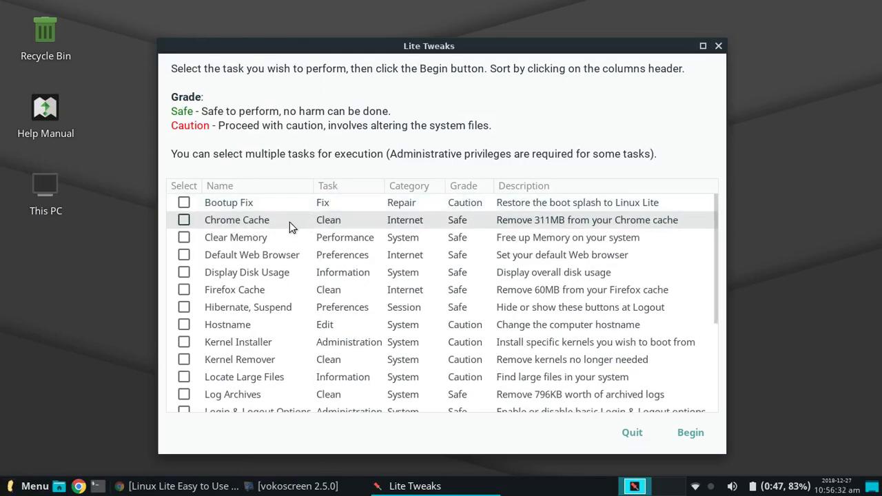
scroll(362, 223, "down", 5)
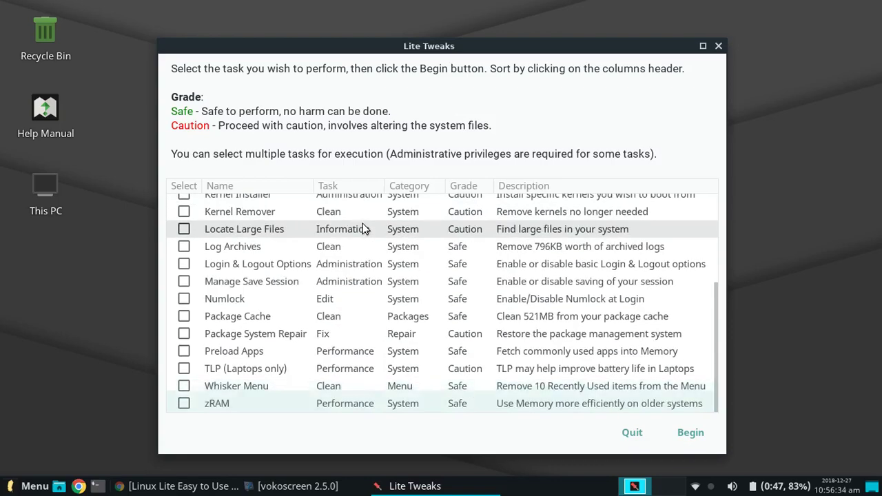
scroll(362, 224, "up", 5)
scroll(363, 223, "down", 2)
scroll(362, 223, "up", 2)
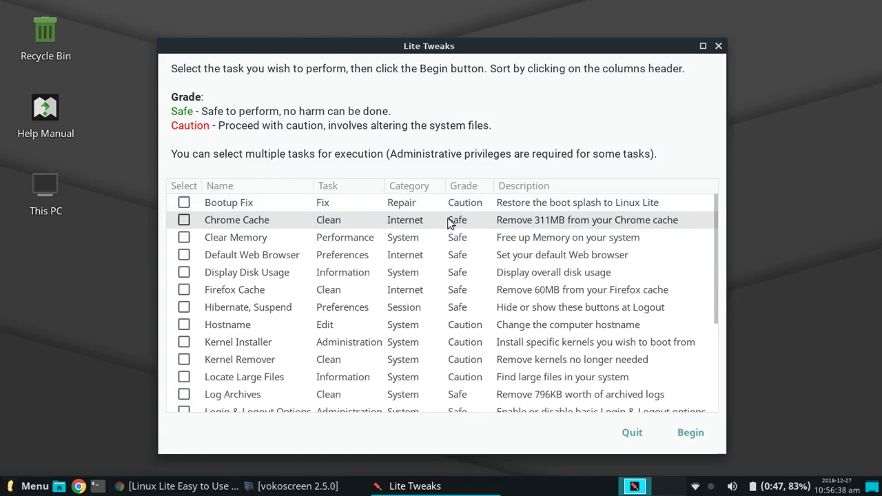
left_click(473, 186)
Step: Tick Kernel Installer and begin running it
scroll(421, 306, "down", 3)
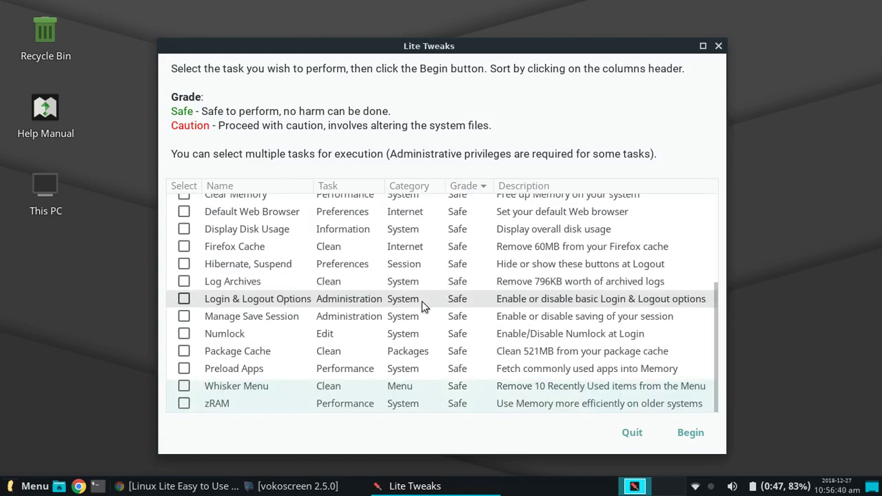
scroll(422, 306, "up", 3)
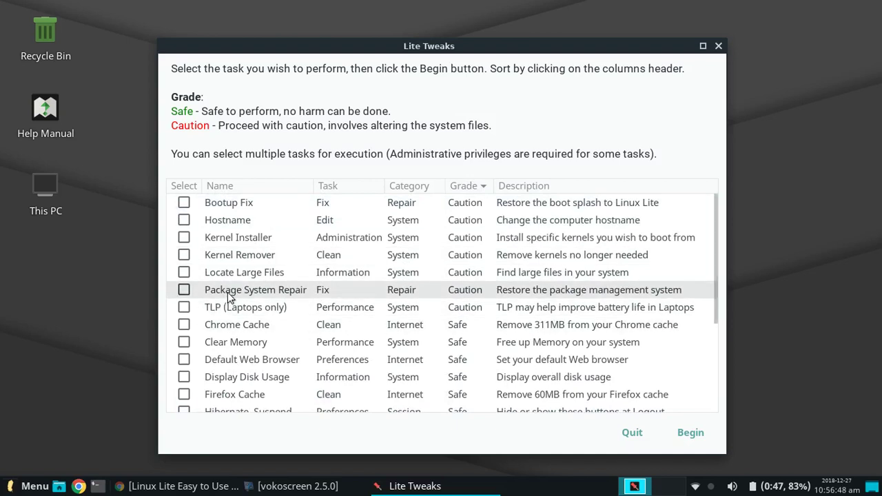
left_click(184, 237)
left_click(680, 430)
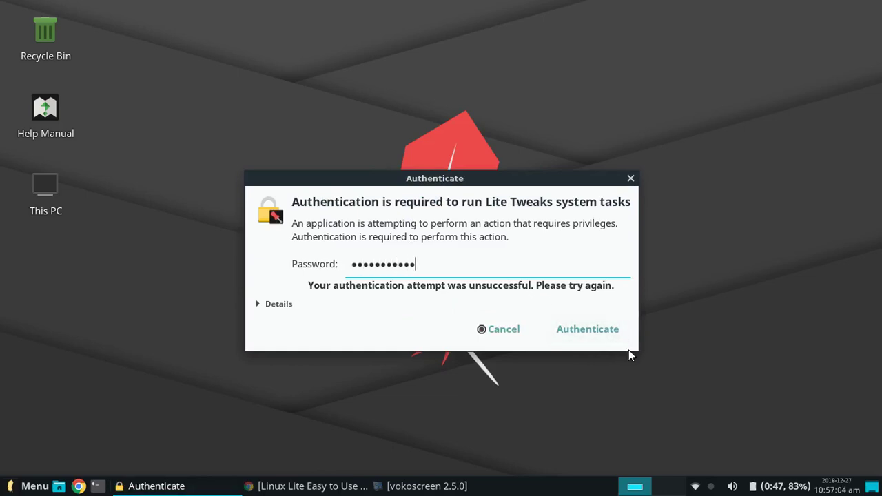
Step: Authenticate Lite Tweaks with the account password
left_click(591, 329)
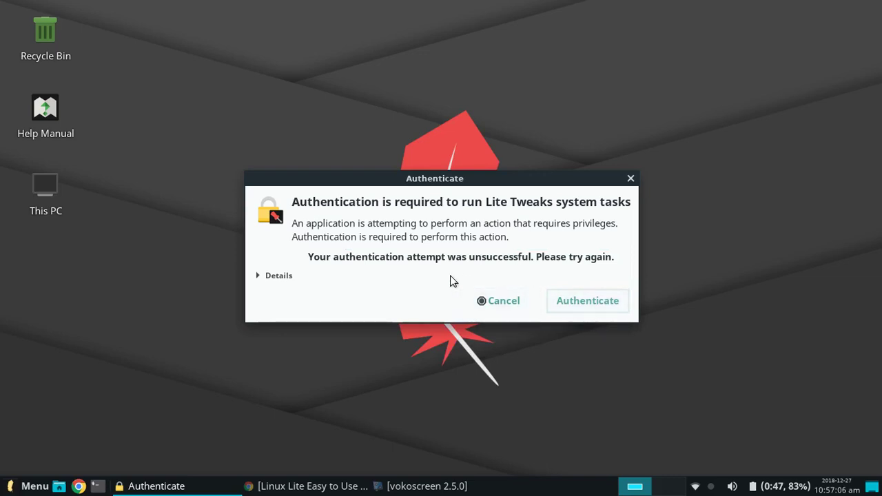
type("•")
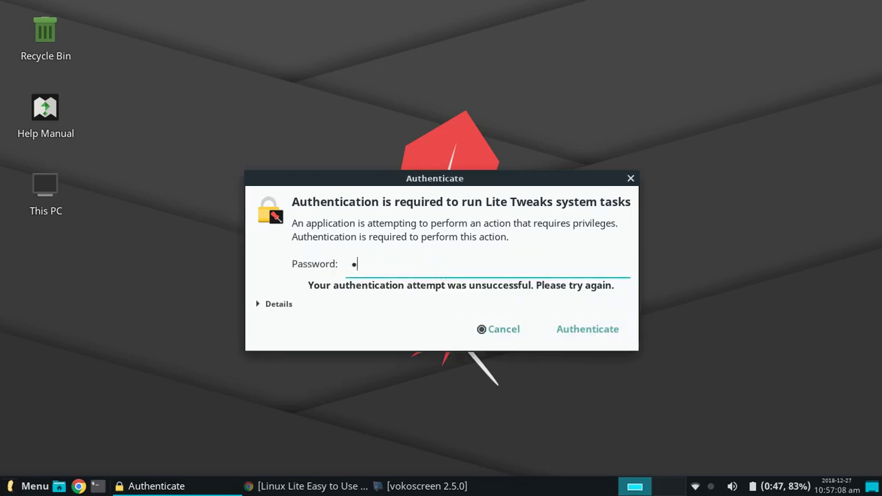
key("Return")
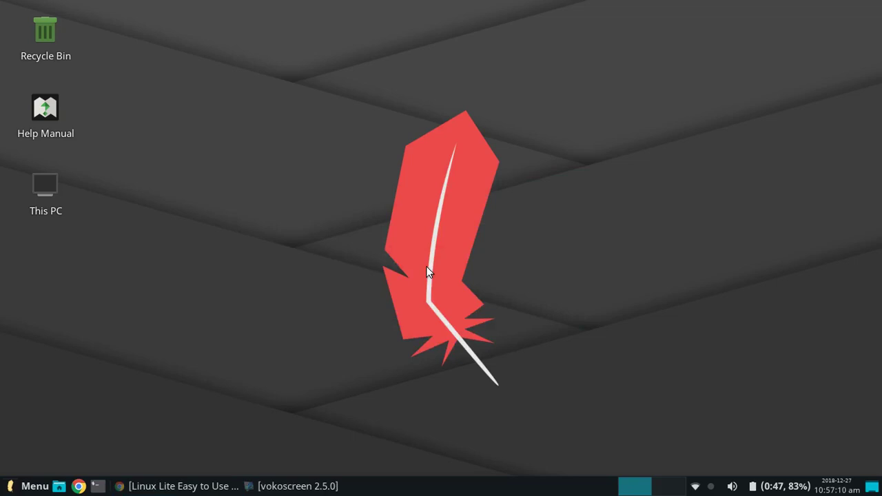
Step: Continue into the Kernel Installer, review kernels from 3.13.0 upward, then cancel without installing
left_click(502, 302)
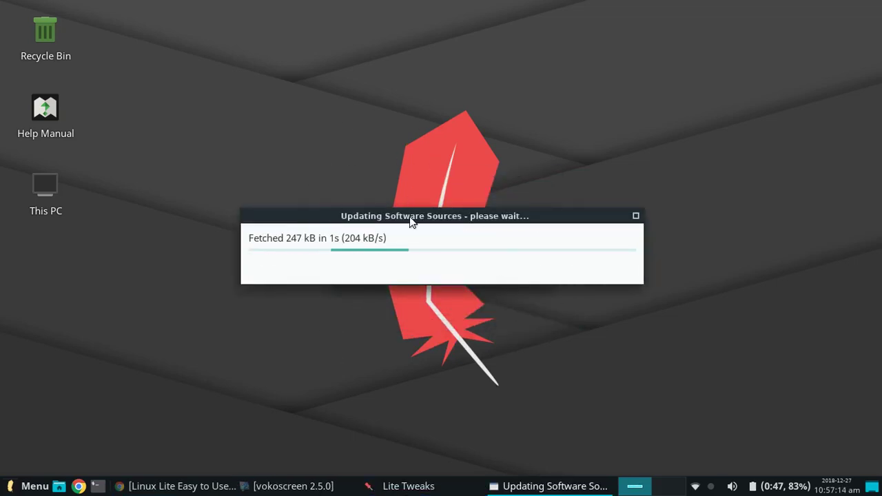
left_click_drag(408, 216, 374, 122)
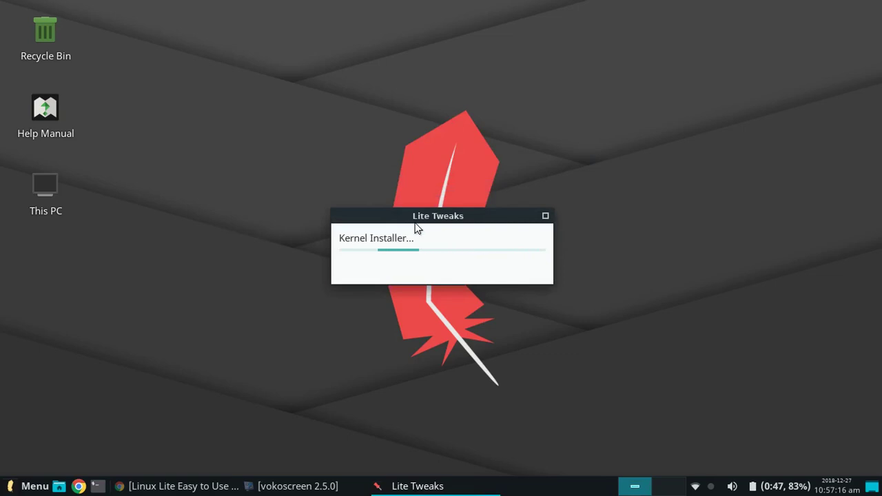
left_click_drag(414, 221, 287, 42)
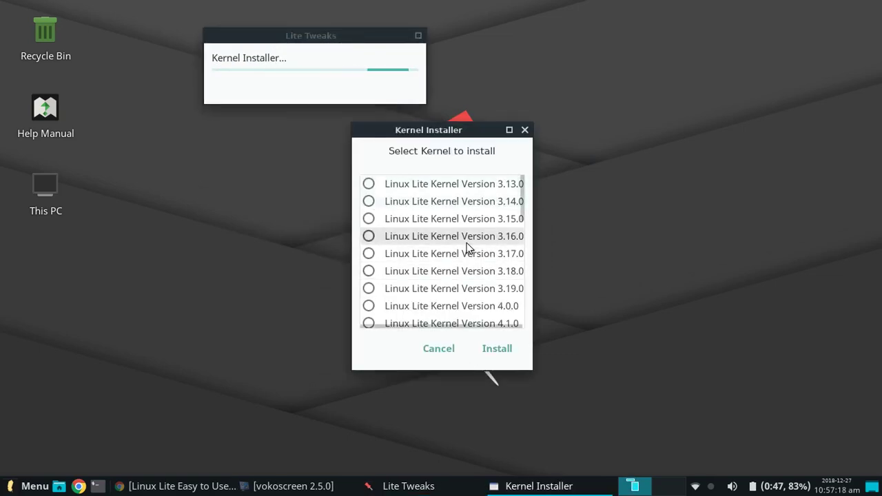
scroll(468, 248, "down", 5)
left_click(446, 354)
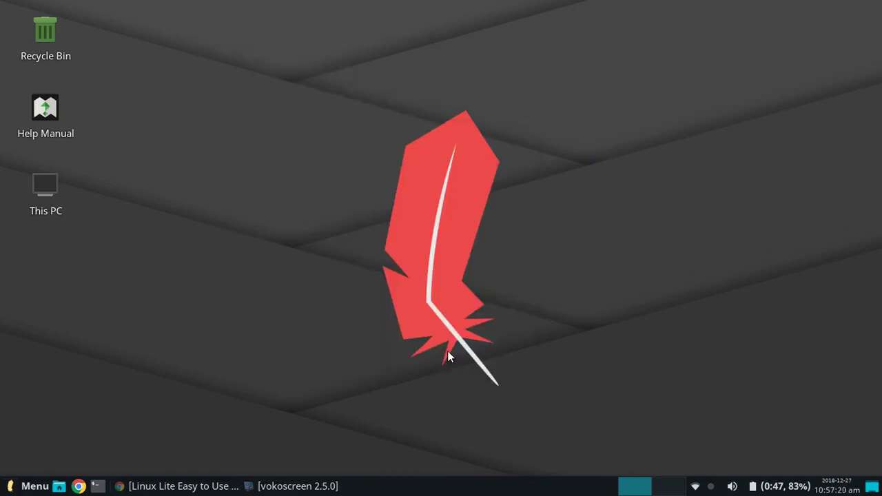
Step: Browse the Settings and Graphics categories in the Whisker menu, then close it
left_click(35, 486)
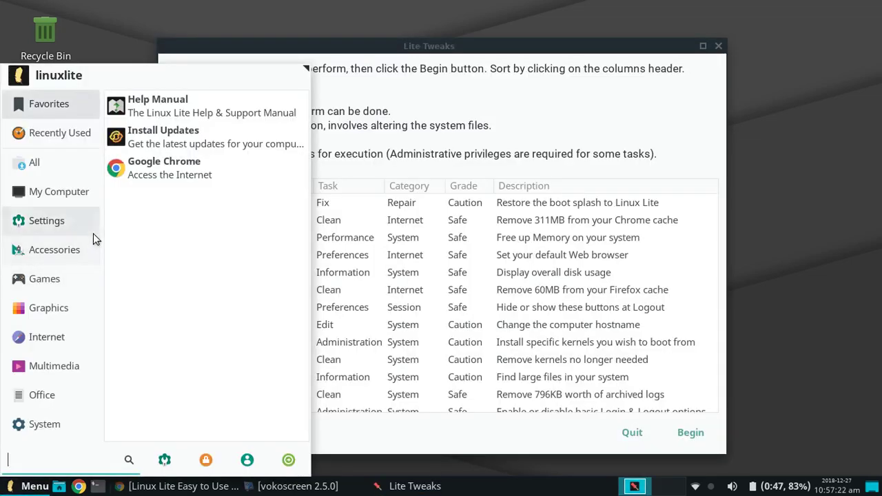
left_click(69, 220)
left_click(72, 315)
left_click(410, 78)
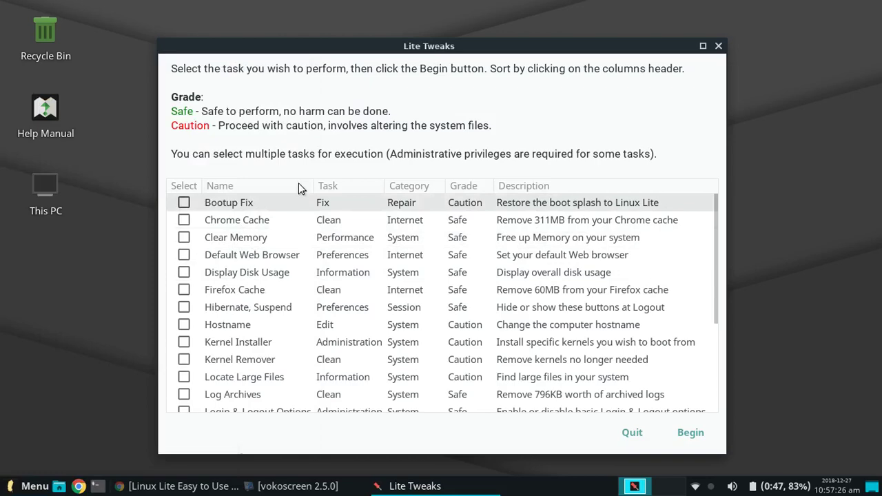
Step: Sort the Lite Tweaks task list by the Task column, review it, and quit Lite Tweaks
left_click(327, 185)
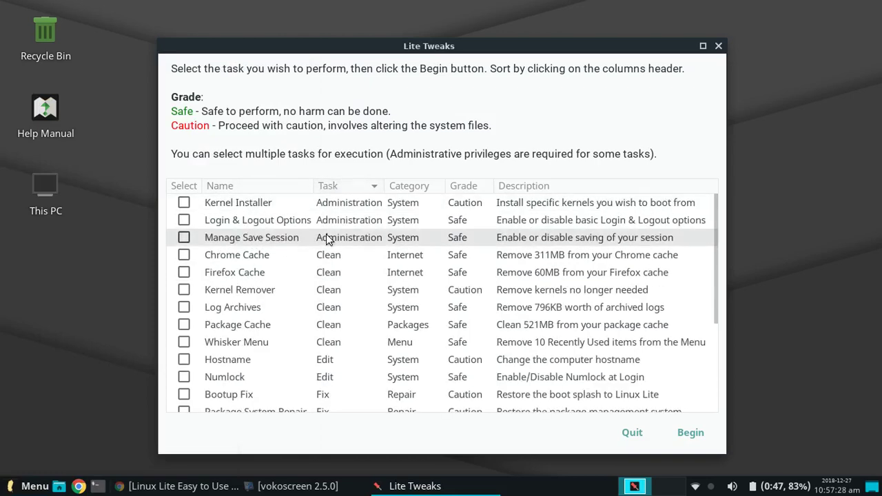
scroll(326, 237, "down", 5)
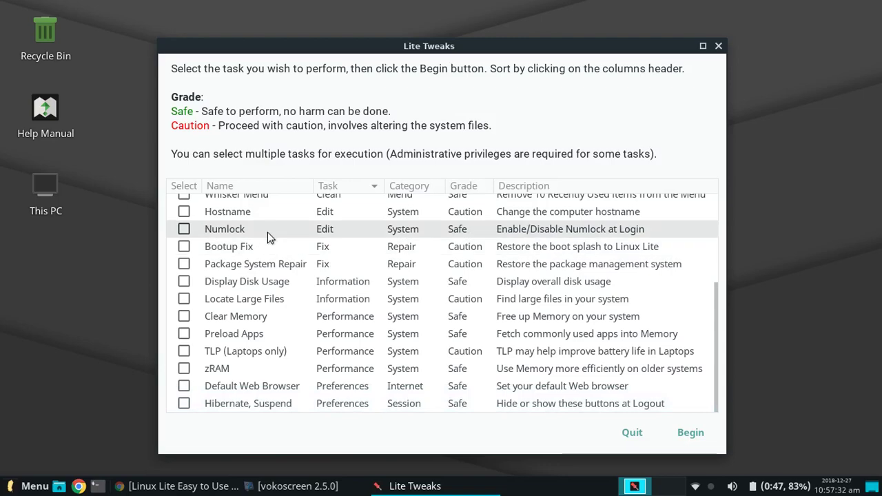
scroll(267, 233, "up", 2)
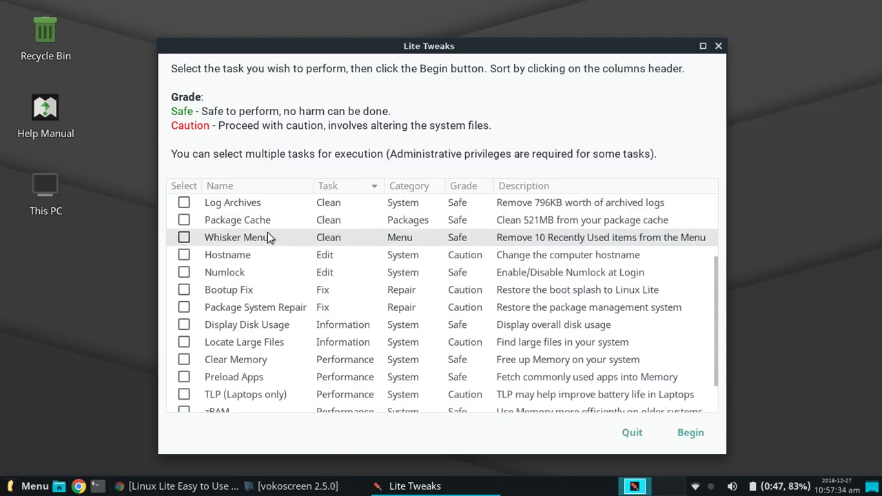
scroll(242, 259, "down", 2)
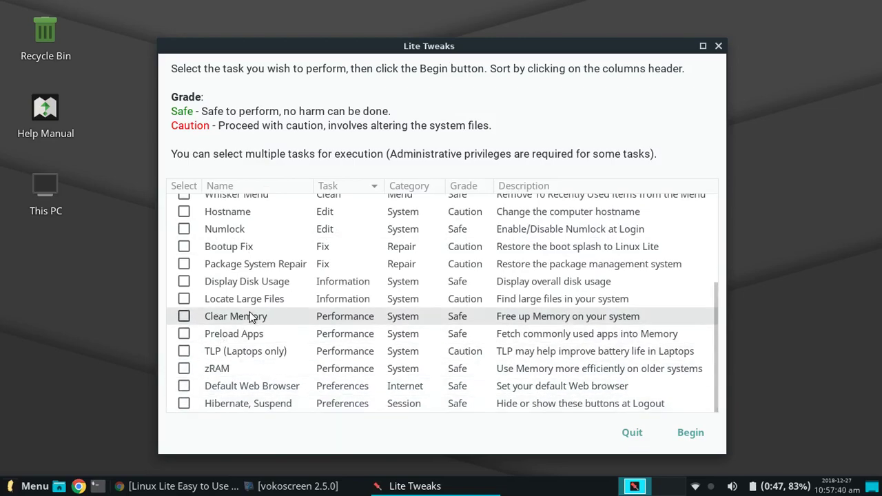
scroll(250, 316, "up", 5)
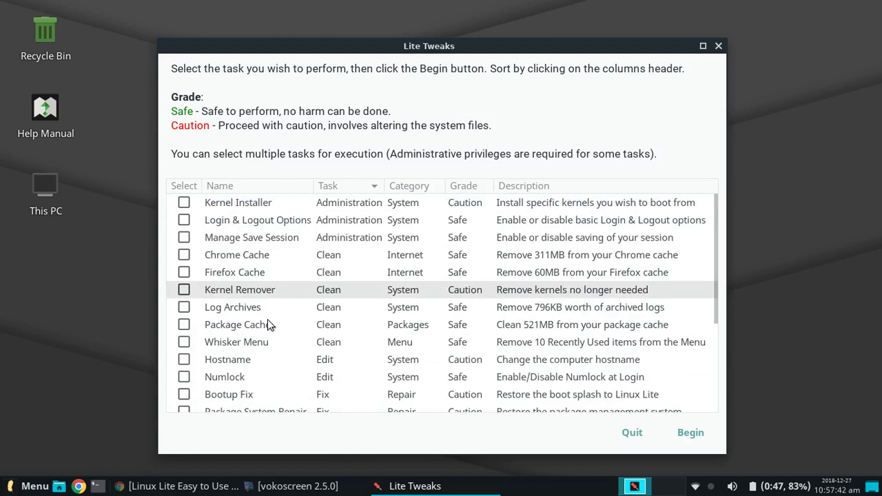
left_click(641, 433)
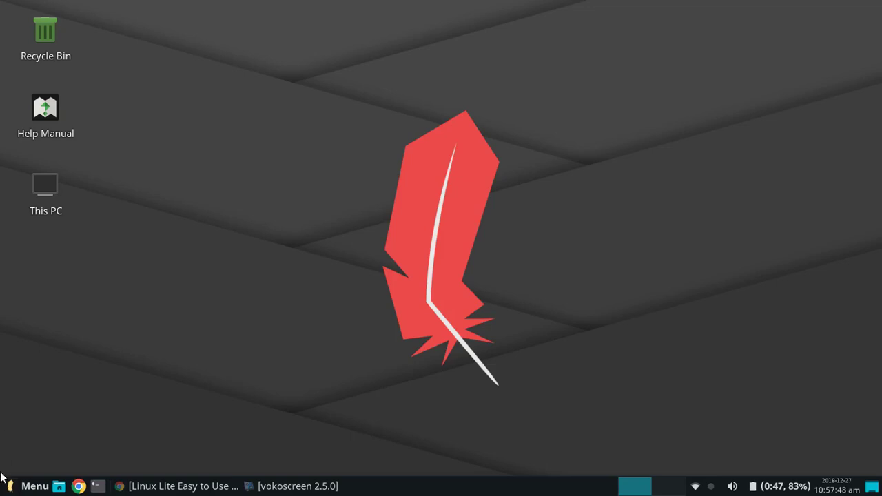
Step: Open and dismiss the Whisker menu, then drag on the desktop toward the bottom panel
left_click(50, 487)
left_click(440, 347)
left_click_drag(316, 97, 503, 391)
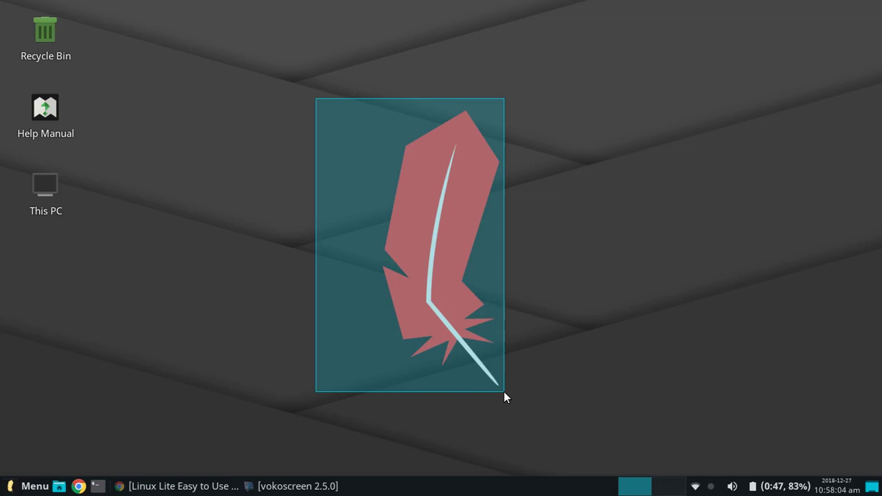
left_click_drag(504, 391, 503, 391)
Step: Open Panel Preferences from the bottom panel's right-click menu
right_click(503, 485)
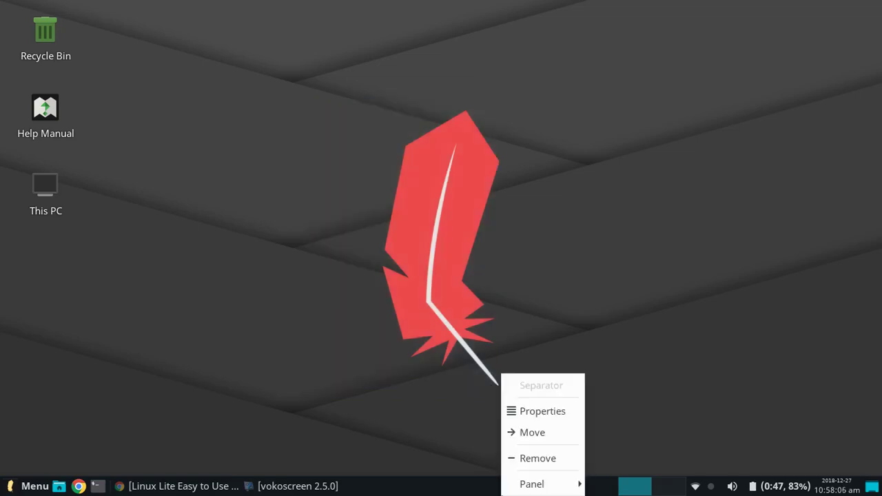
left_click(361, 352)
left_click_drag(239, 407, 521, 86)
right_click(409, 485)
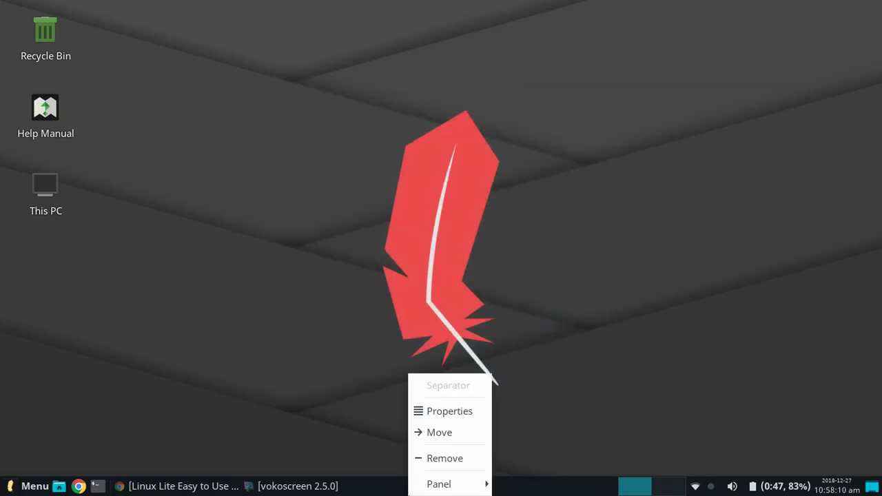
mouse_move(418, 486)
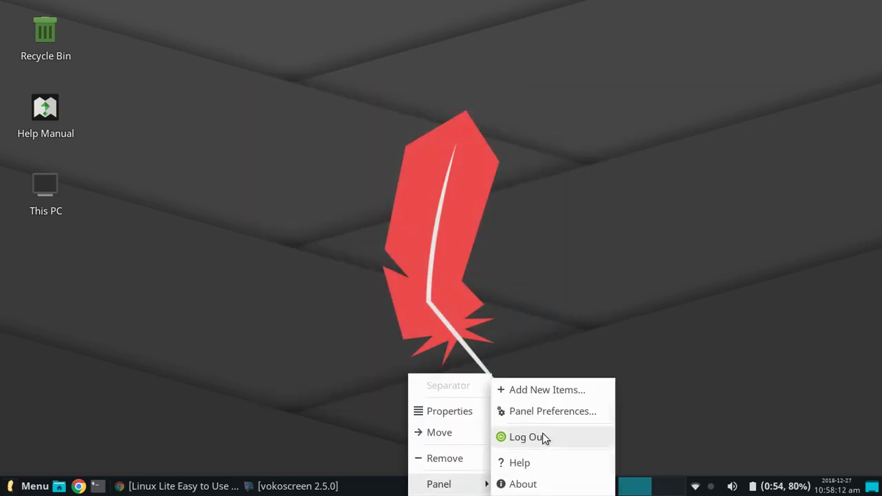
left_click(552, 411)
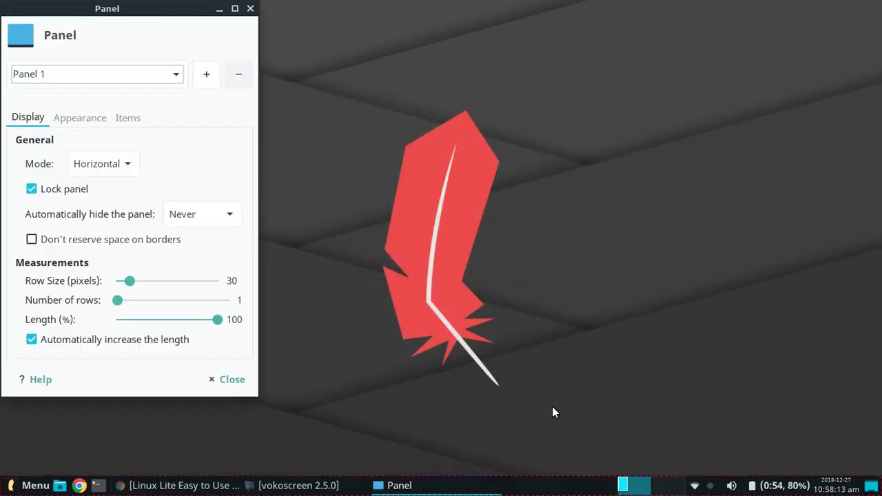
Step: Keep the panel's Appearance style as System, then review the Items list
left_click(62, 117)
left_click(108, 164)
left_click(108, 163)
left_click(126, 118)
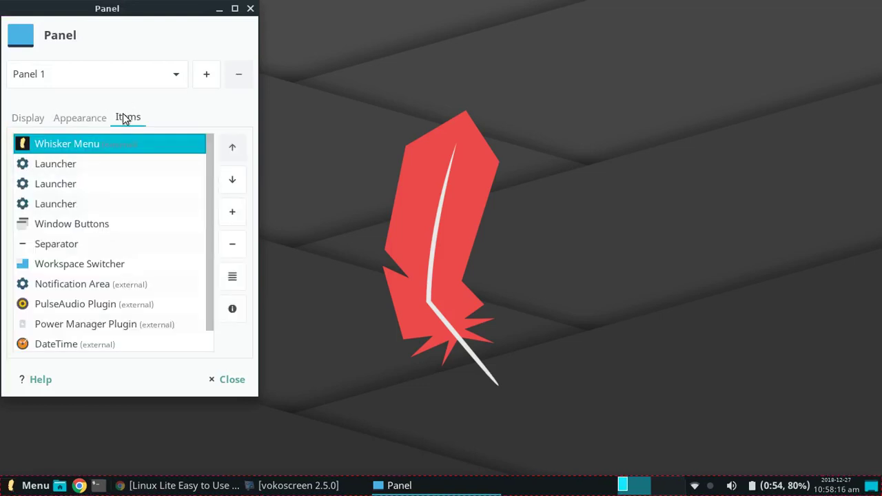
scroll(78, 172, "down", 1)
scroll(25, 226, "up", 1)
scroll(74, 204, "down", 1)
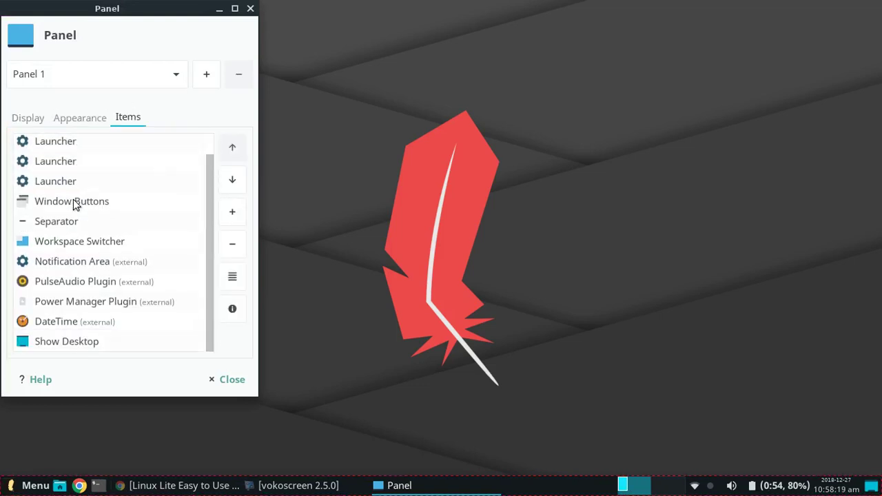
Step: Browse the Add New Items list without adding anything, then select Window Buttons
left_click(228, 219)
scroll(402, 296, "down", 6)
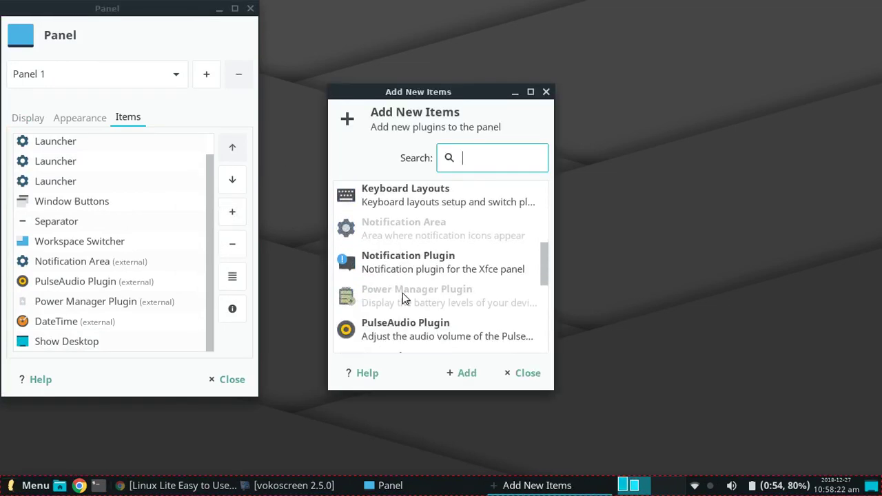
scroll(404, 297, "down", 5)
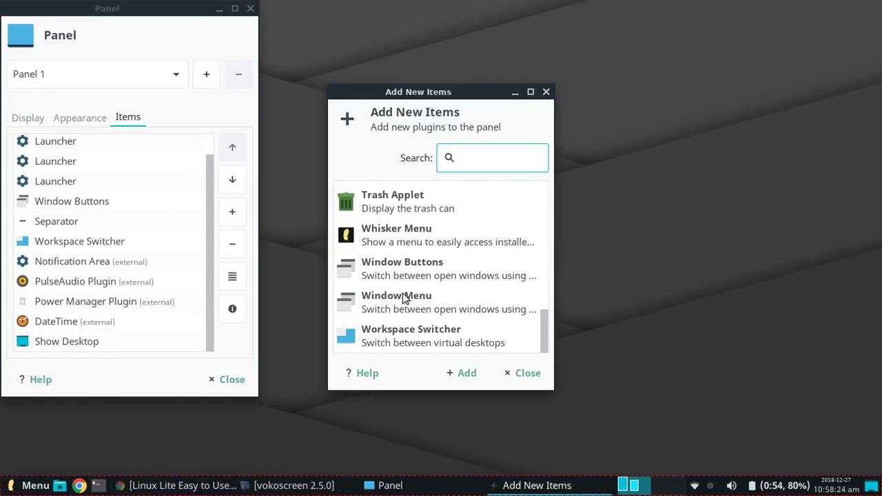
scroll(403, 297, "up", 1)
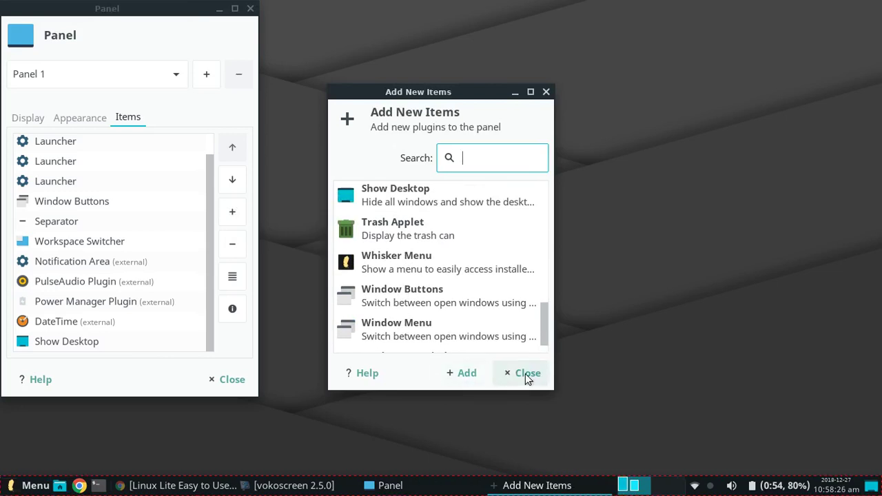
left_click(504, 374)
left_click(100, 204)
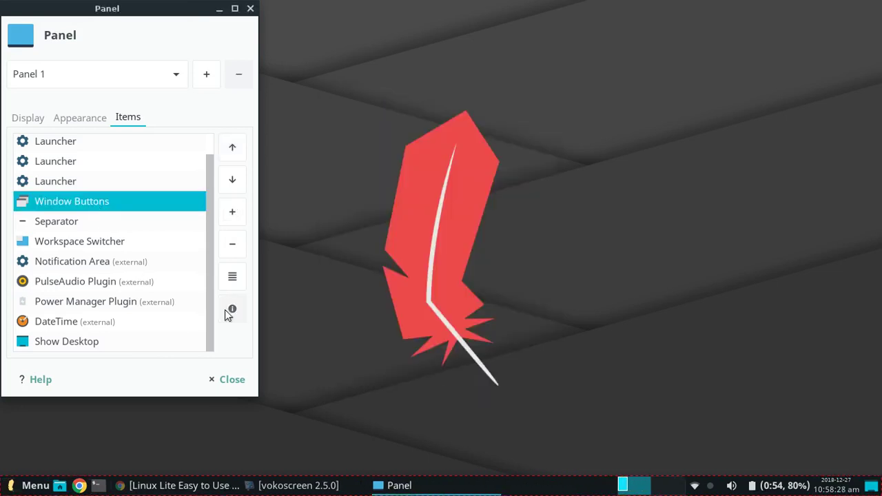
Step: Turn off 'Show button labels' and turn on 'Show flat buttons' for Window Buttons
left_click(232, 277)
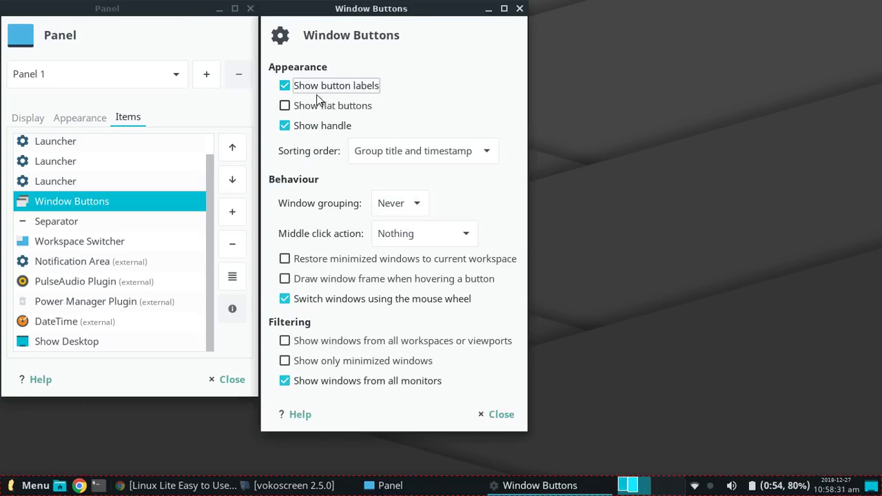
left_click(334, 87)
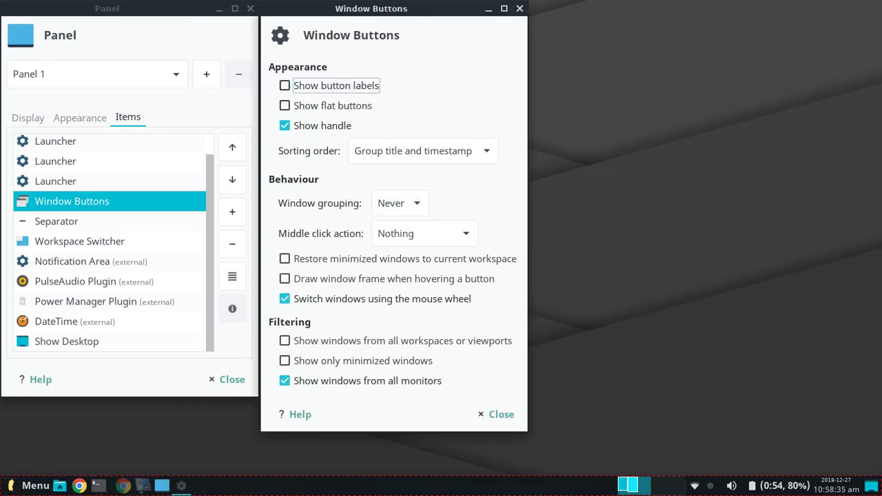
right_click(181, 486)
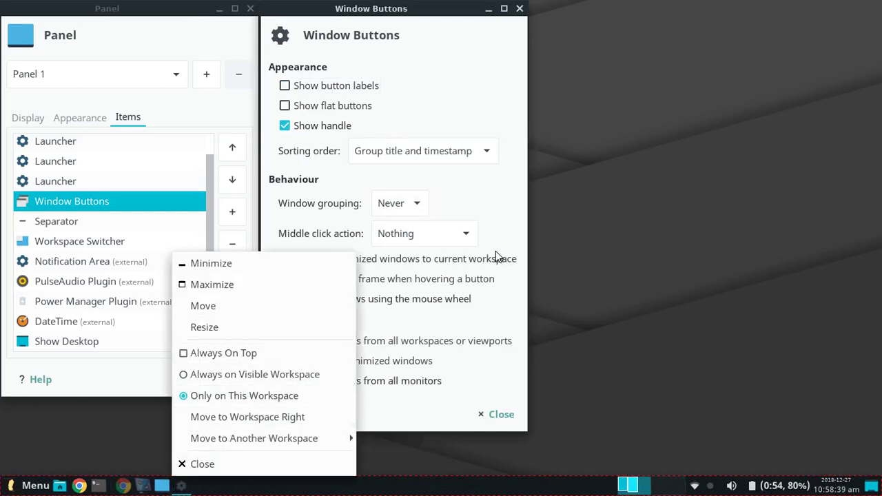
left_click(409, 379)
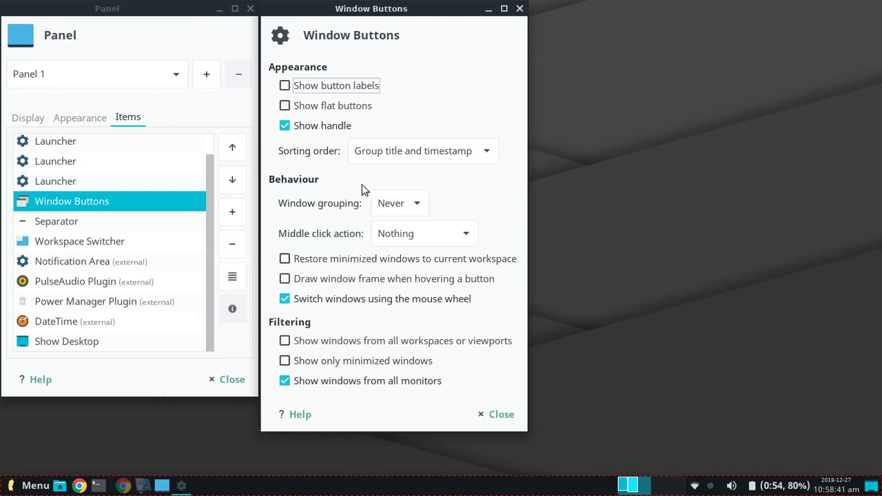
left_click(308, 110)
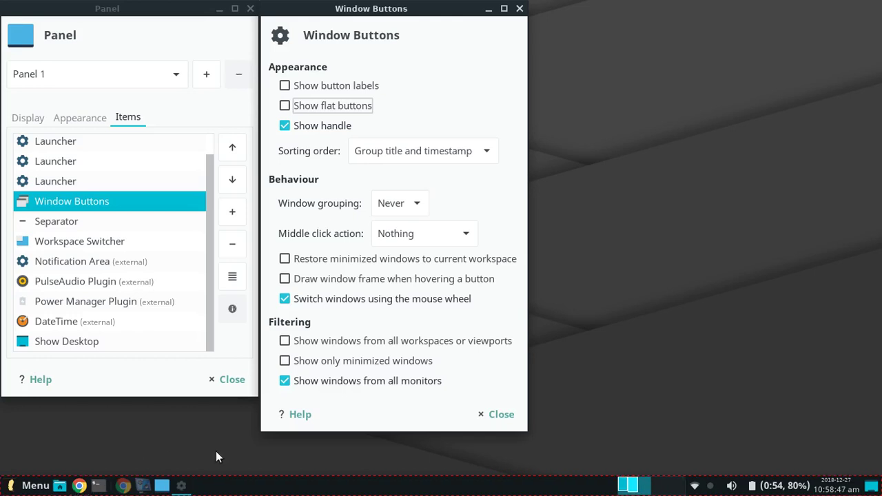
left_click(492, 414)
Step: Set Panel 1's Row Size to 35 pixels in Panel Preferences
right_click(352, 414)
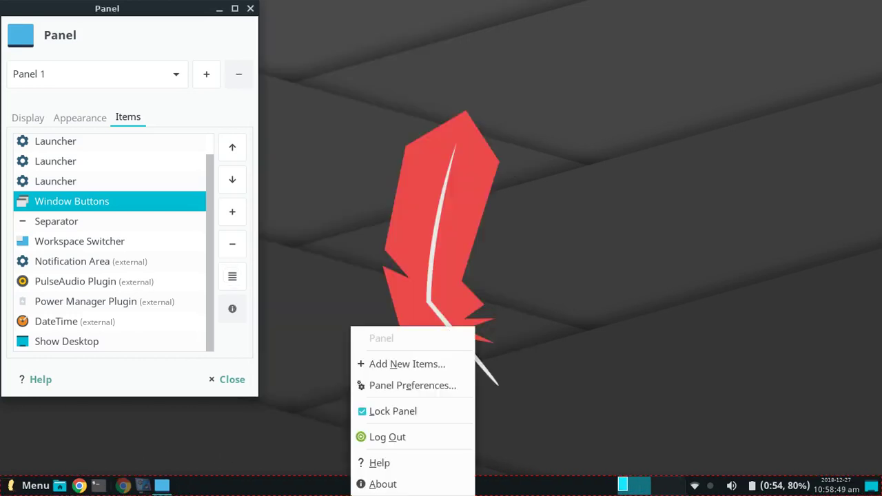
left_click(407, 384)
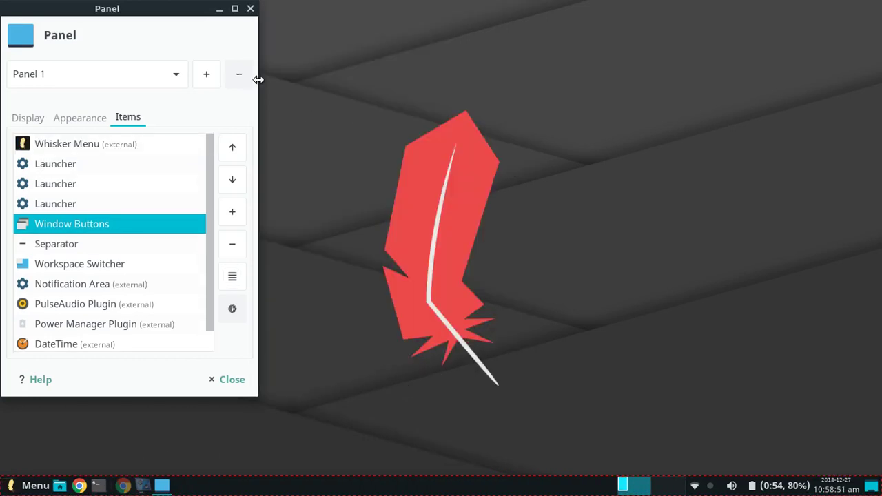
left_click(250, 8)
right_click(304, 486)
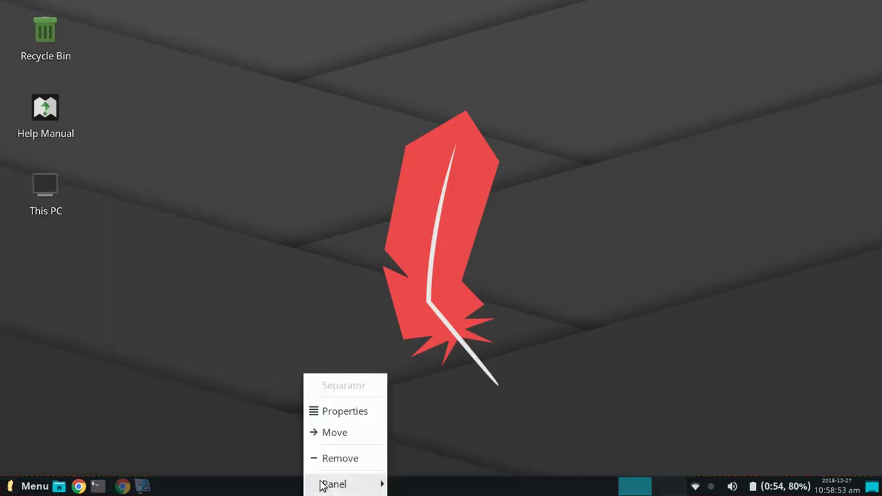
mouse_move(368, 489)
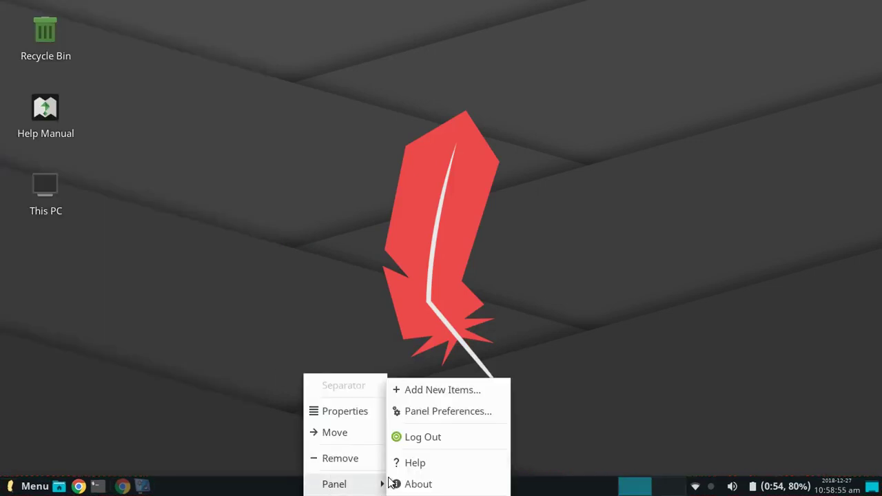
left_click(436, 412)
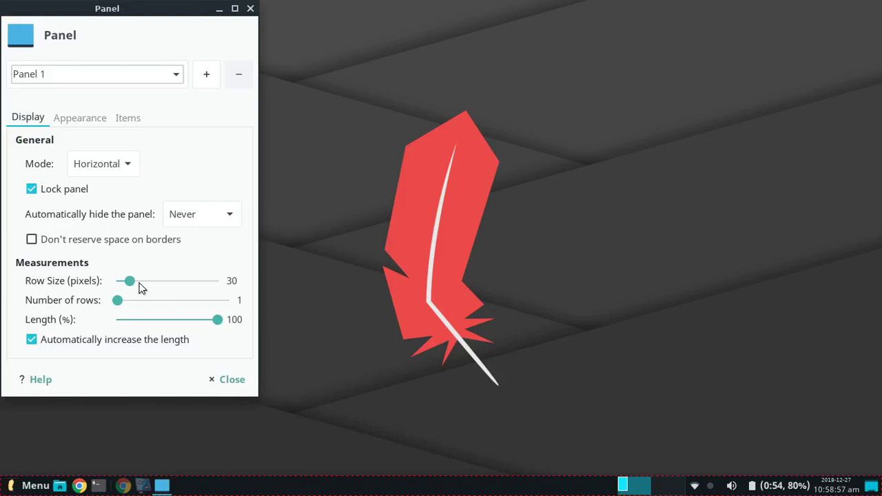
mouse_move(126, 281)
left_mouse_down()
mouse_move(172, 290)
mouse_move(146, 275)
mouse_move(132, 284)
left_mouse_up()
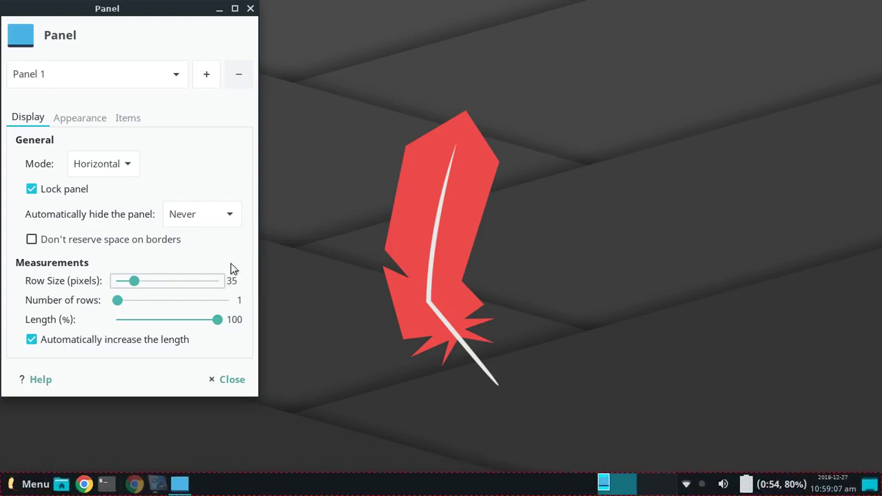
left_click(250, 8)
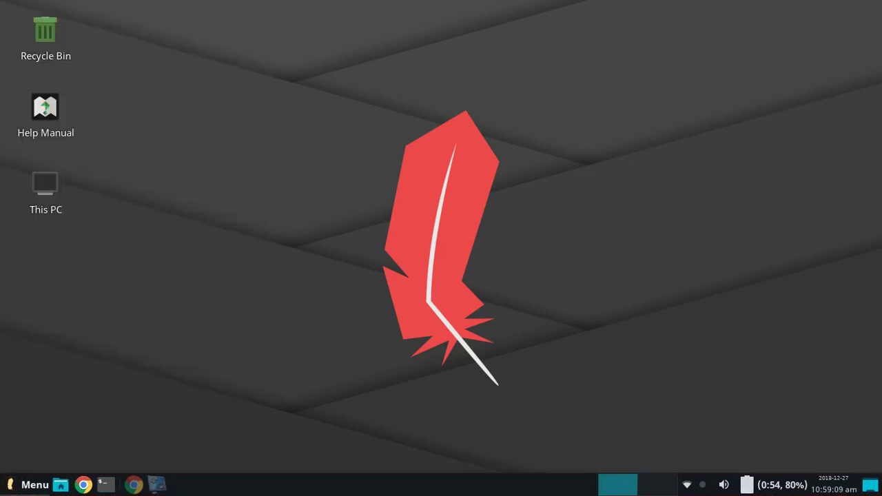
left_click(31, 484)
left_click(41, 188)
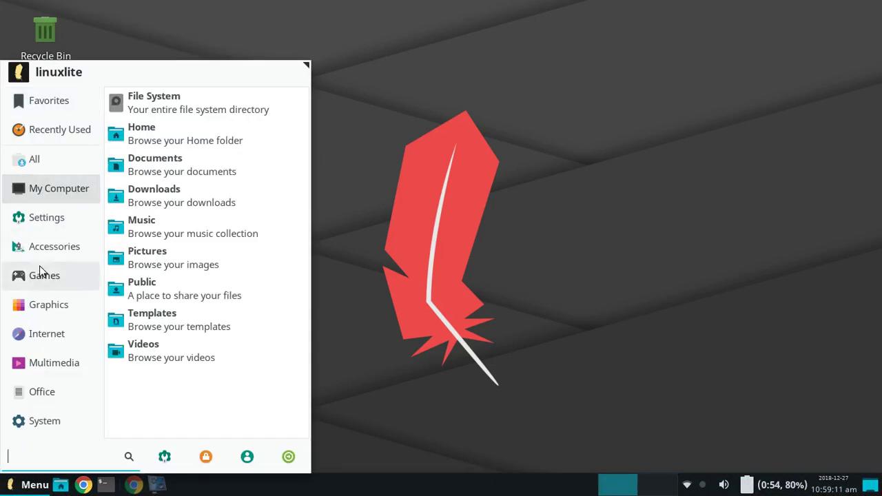
left_click(12, 278)
left_click(31, 484)
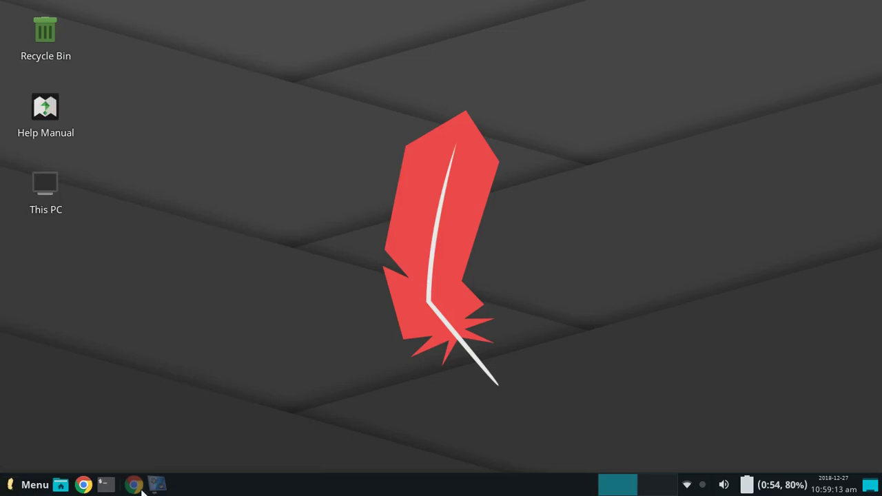
left_click(31, 484)
left_click(31, 484)
right_click(31, 485)
left_click(31, 485)
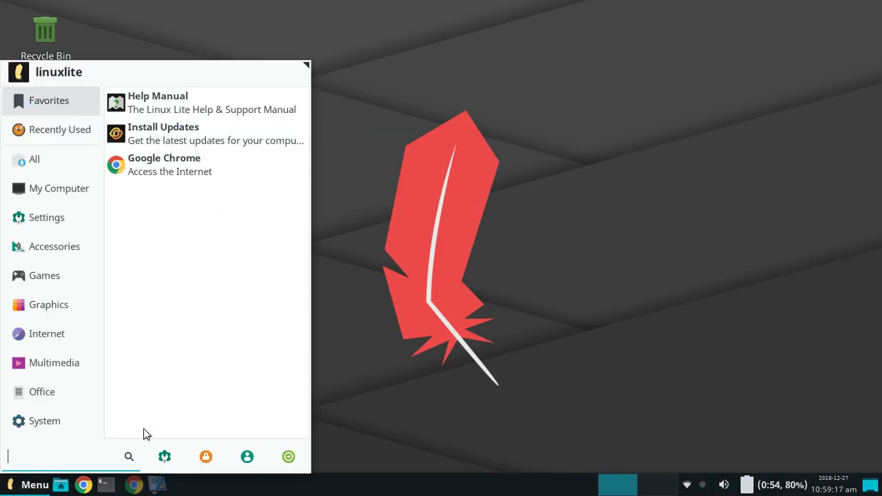
left_click(3, 487)
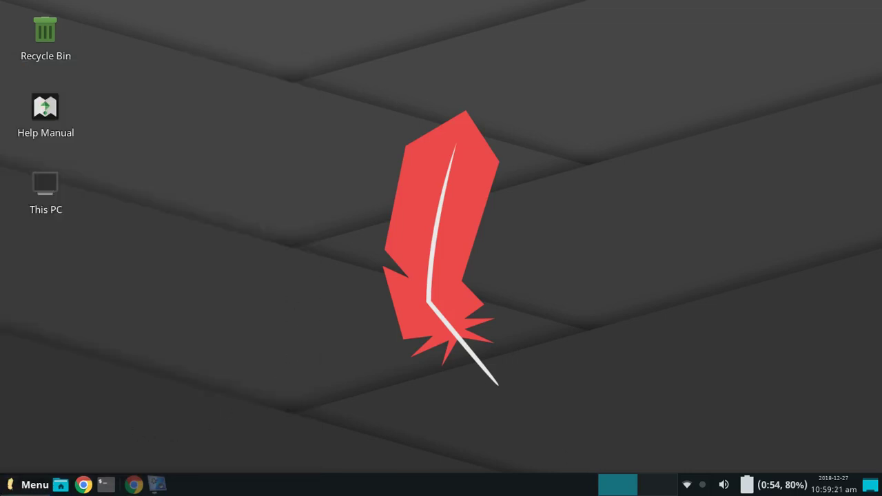
left_click(27, 484)
left_click(39, 344)
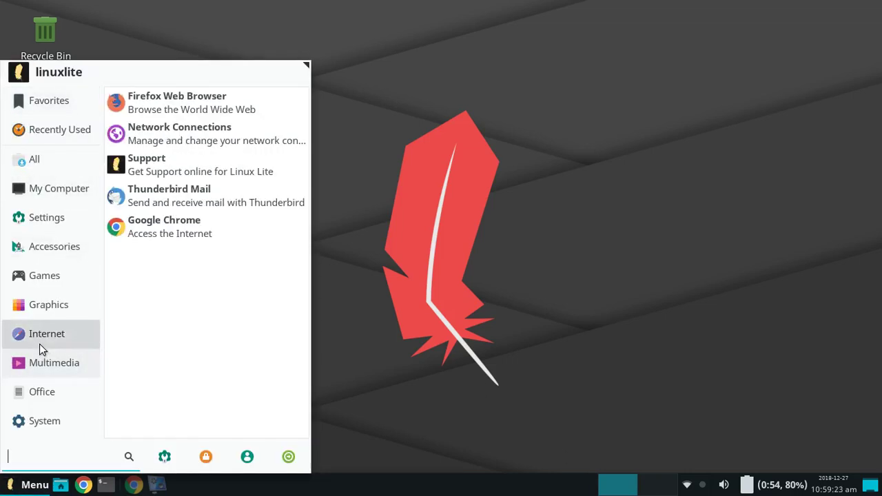
key("Escape")
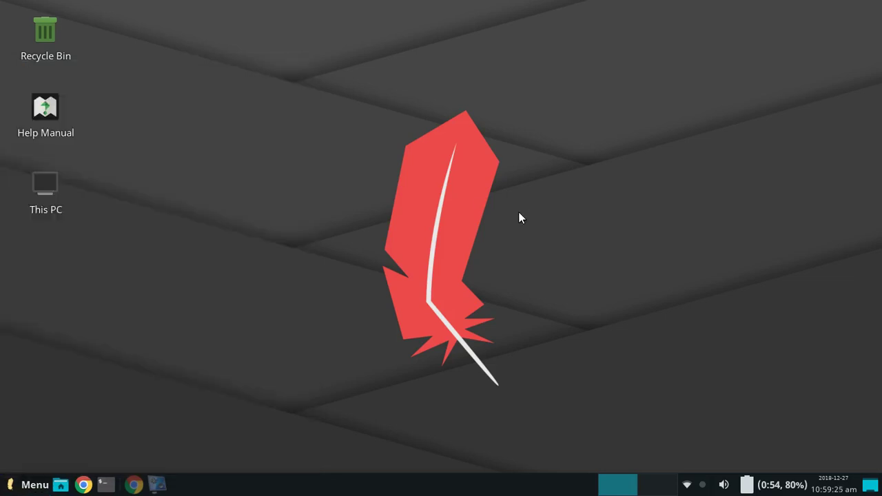
left_click_drag(232, 94, 599, 406)
key("super")
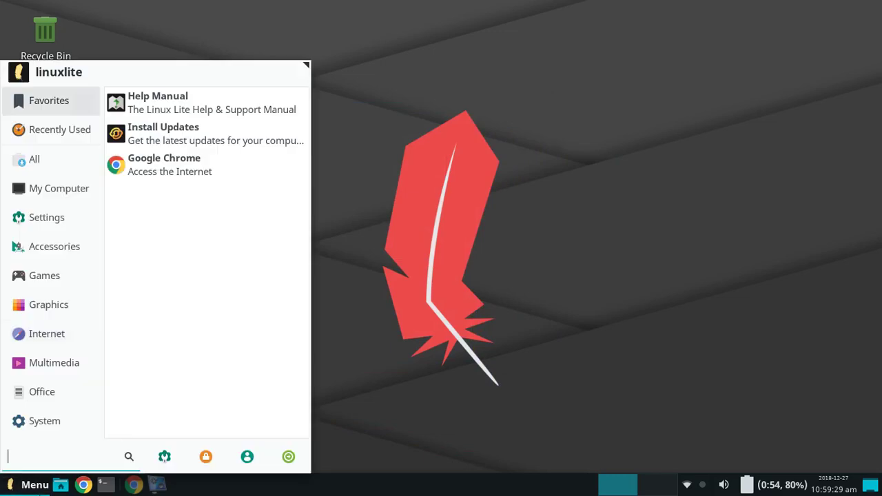
left_click(495, 316)
right_click(495, 315)
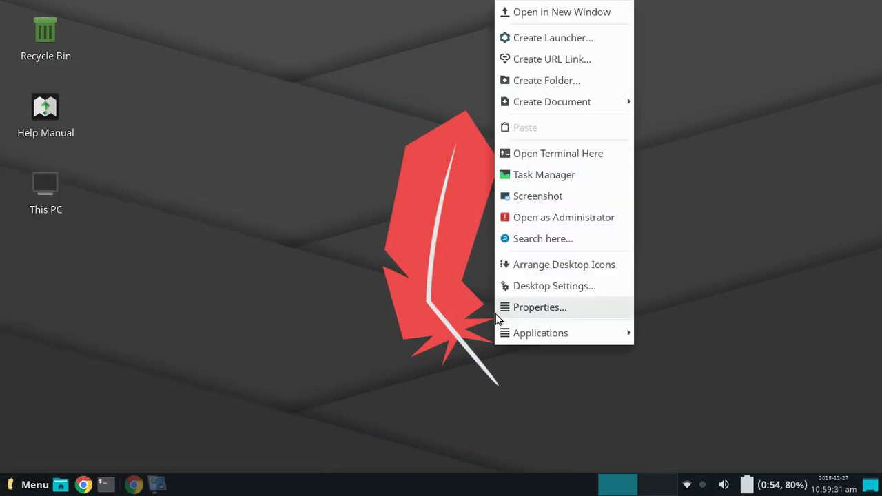
mouse_move(504, 332)
left_click(420, 331)
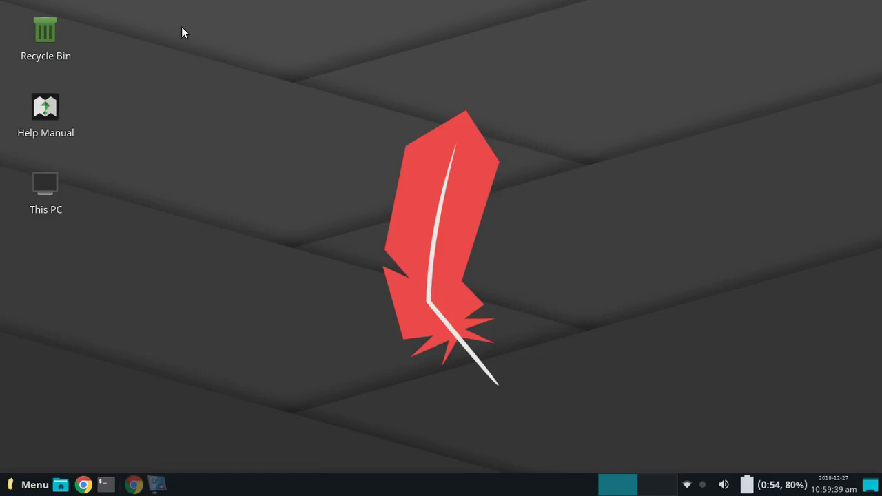
left_click_drag(181, 26, 656, 490)
left_click_drag(503, 389, 367, 108)
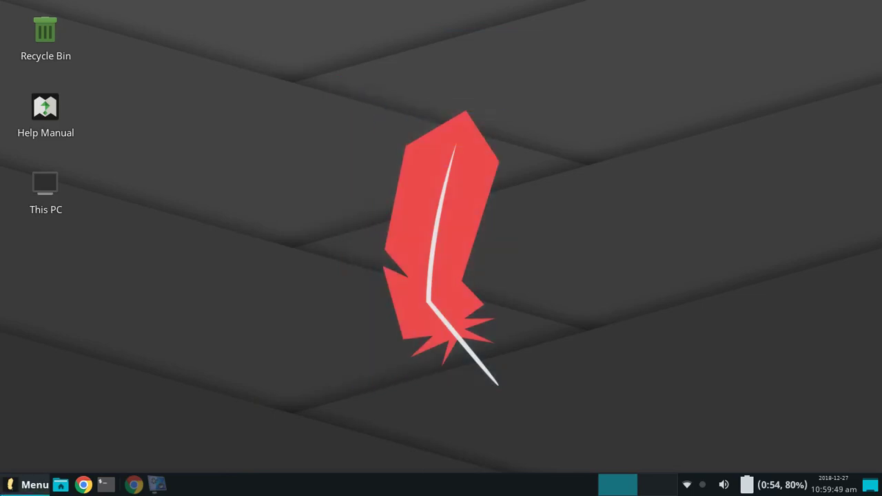
left_click(28, 484)
left_click(28, 485)
key("super")
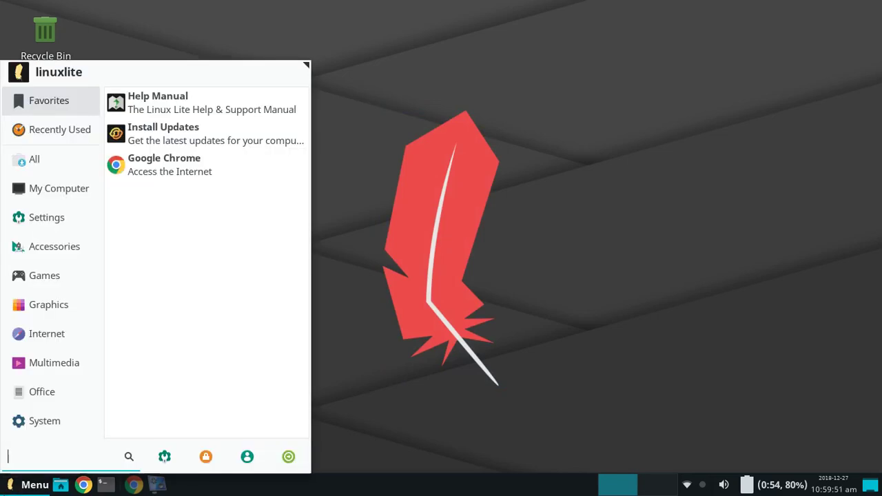
type("system m")
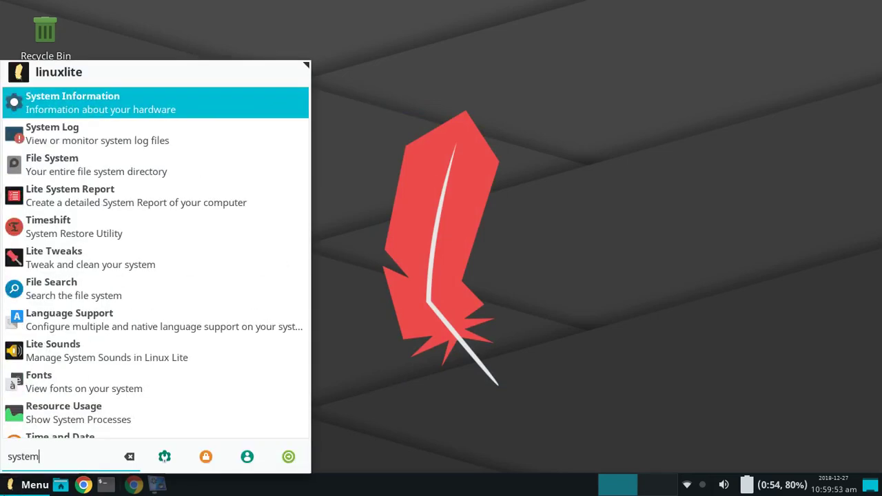
key("BackSpace")
key("BackSpace")
key("BackSpace")
key("BackSpace")
key("BackSpace")
key("BackSpace")
key("BackSpace")
key("BackSpace")
type("recou")
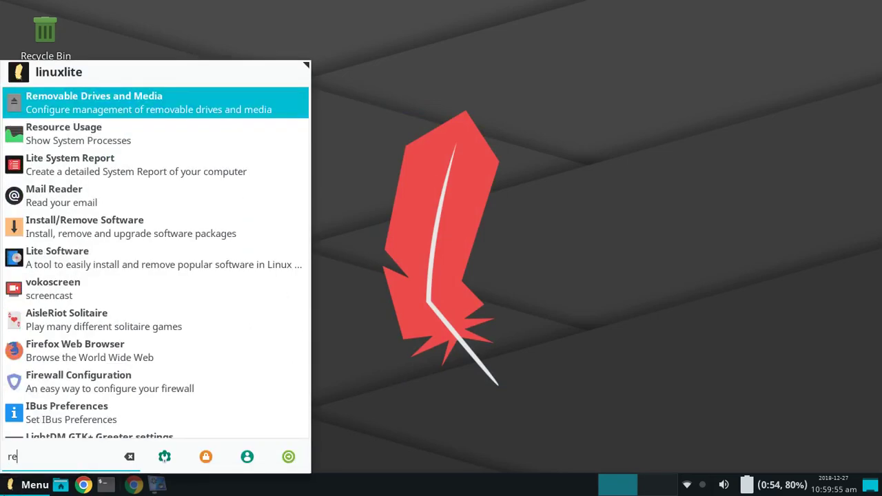
key("BackSpace")
key("BackSpace")
key("BackSpace")
key("BackSpace")
key("BackSpace")
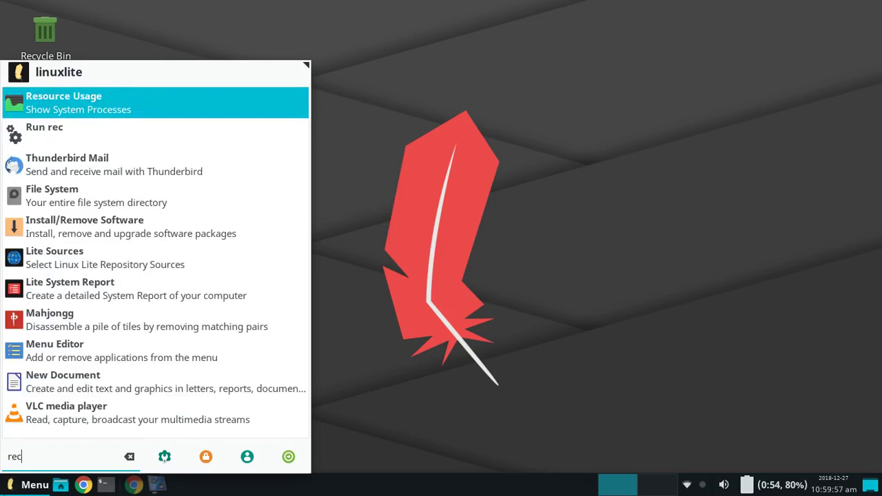
left_click(378, 243)
right_click(378, 244)
mouse_move(378, 248)
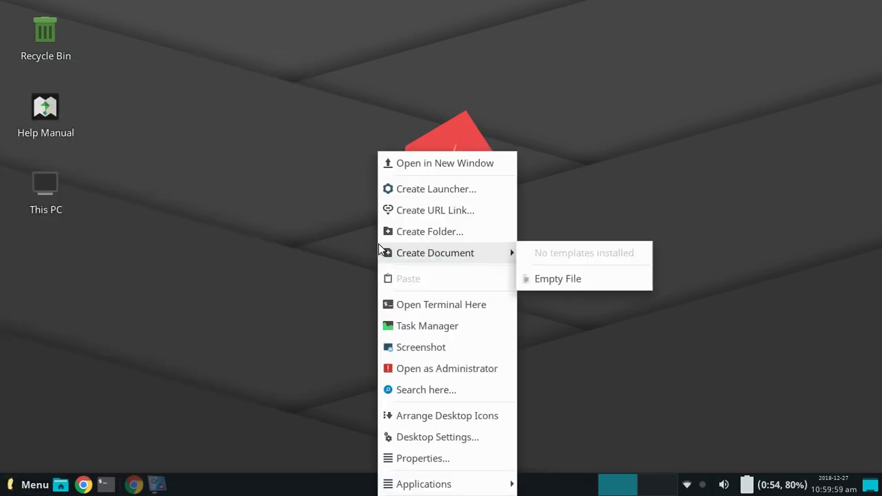
left_click(442, 332)
left_click_drag(146, 12, 381, 117)
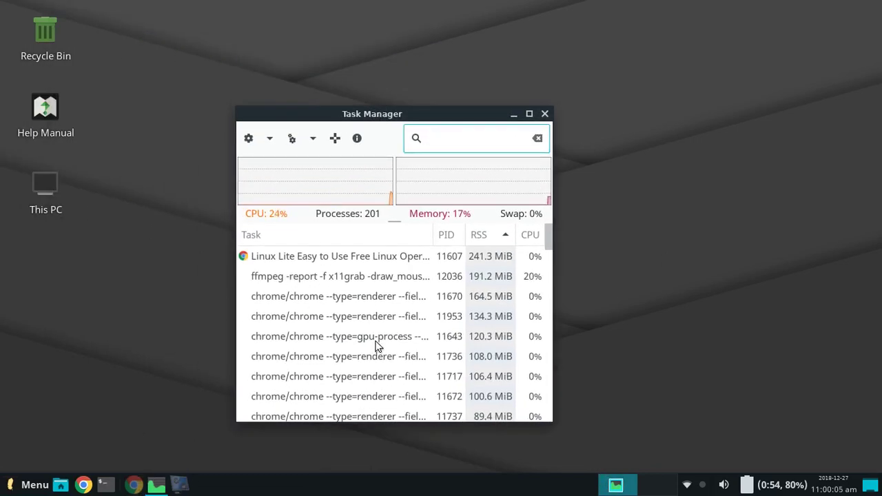
left_click(422, 227)
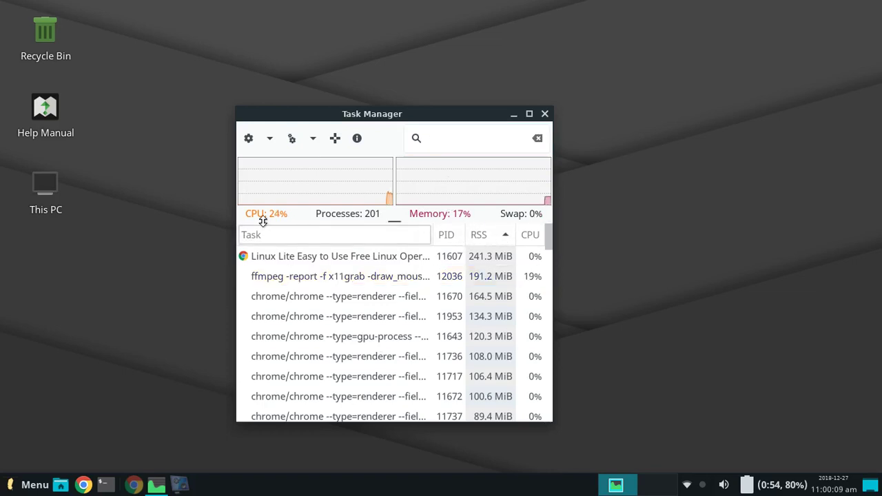
double_click(411, 114)
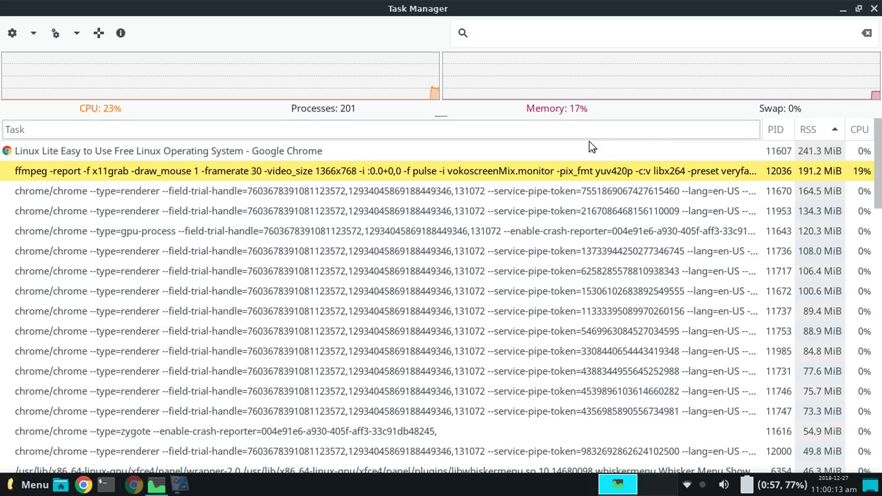
left_click(335, 137)
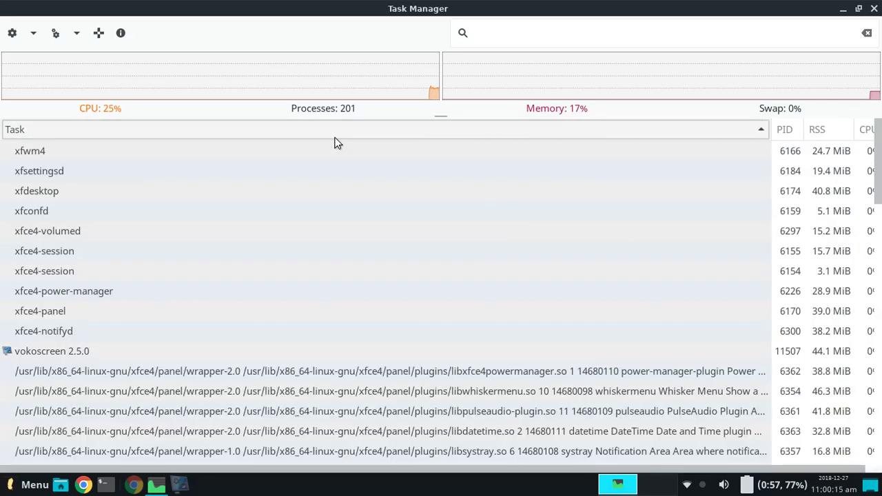
left_click(335, 137)
left_click(803, 129)
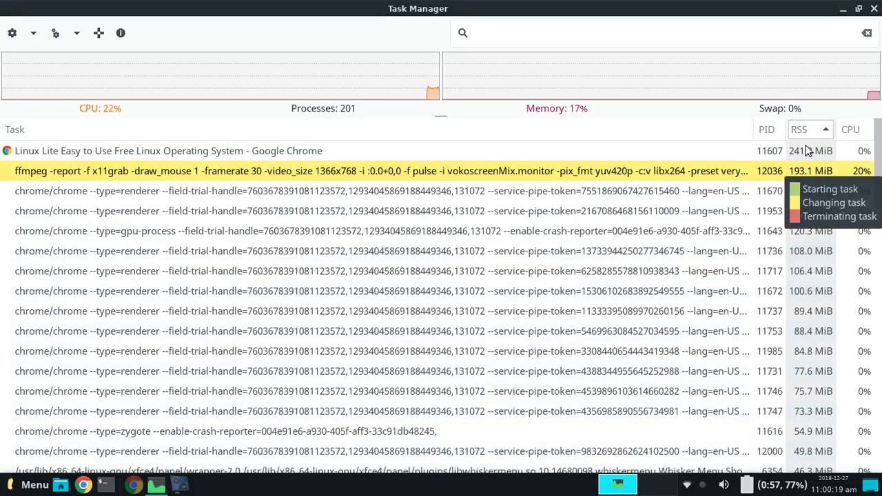
left_click(699, 233)
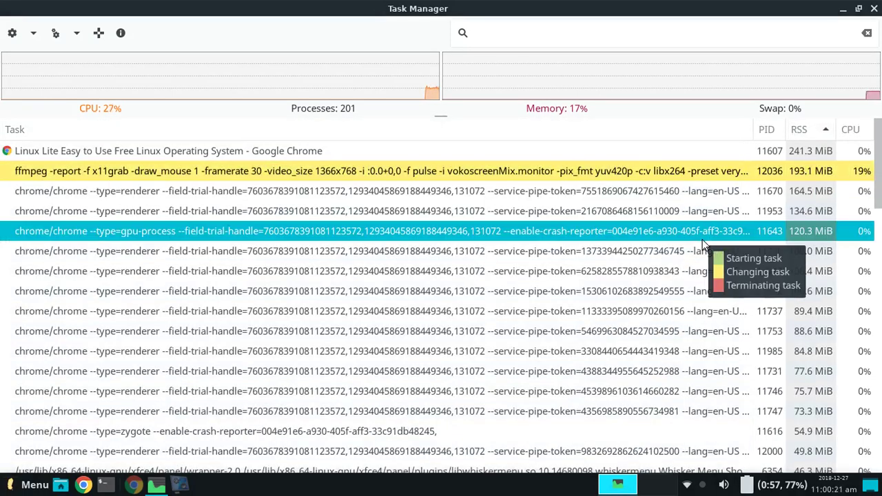
left_click(810, 252)
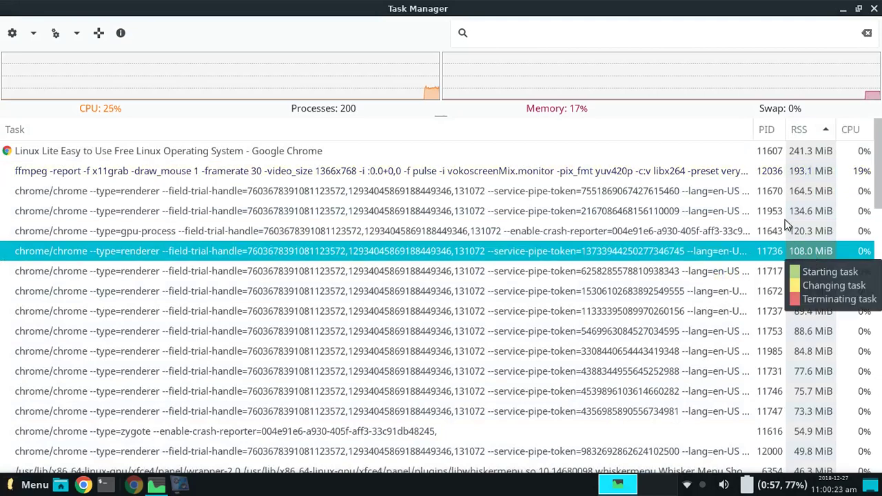
scroll(785, 224, "down", 5)
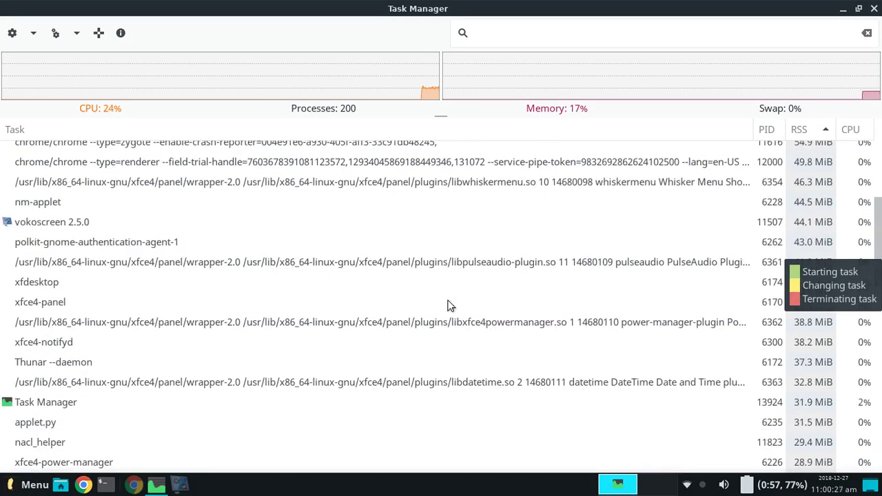
scroll(426, 259, "down", 1)
scroll(427, 259, "up", 1)
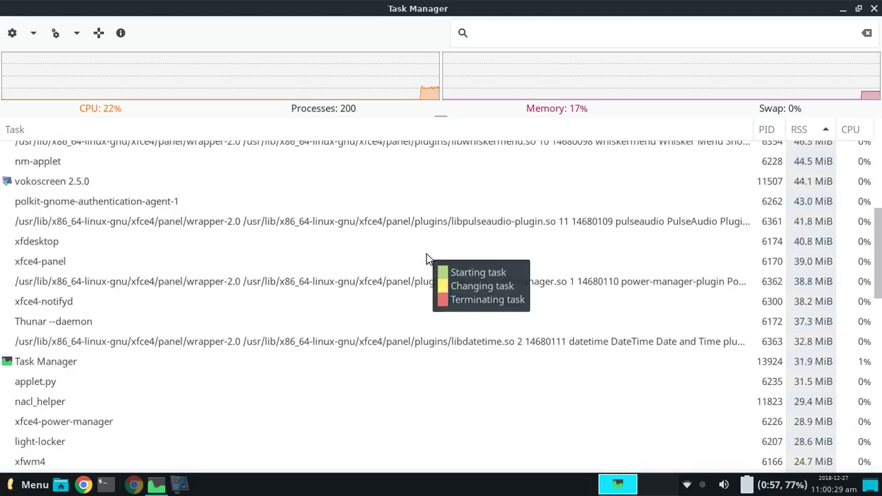
Step: Close Task Manager and raise the volume to see the level popup
left_click(873, 8)
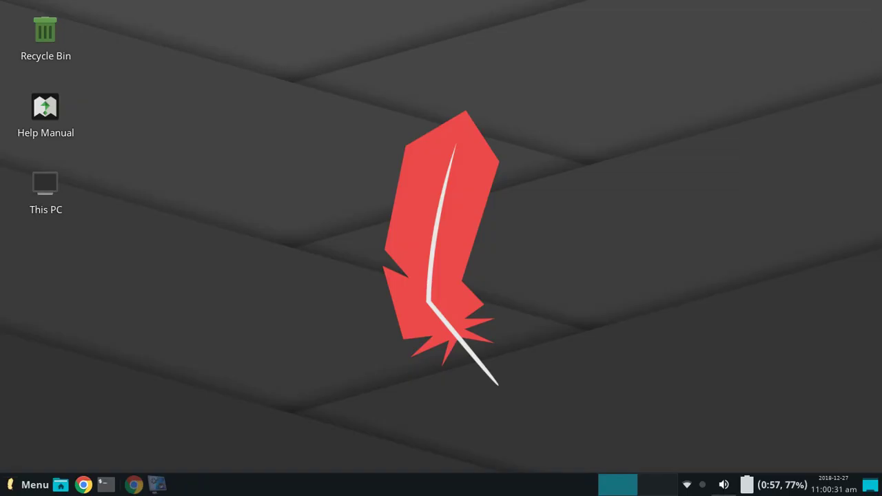
left_click(723, 484)
left_click(724, 484)
key("XF86AudioRaiseVolume")
Step: Enable 'Show notifications when volume changes' in the PulseAudio plugin and raise the volume, showing duplicate popups
right_click(723, 484)
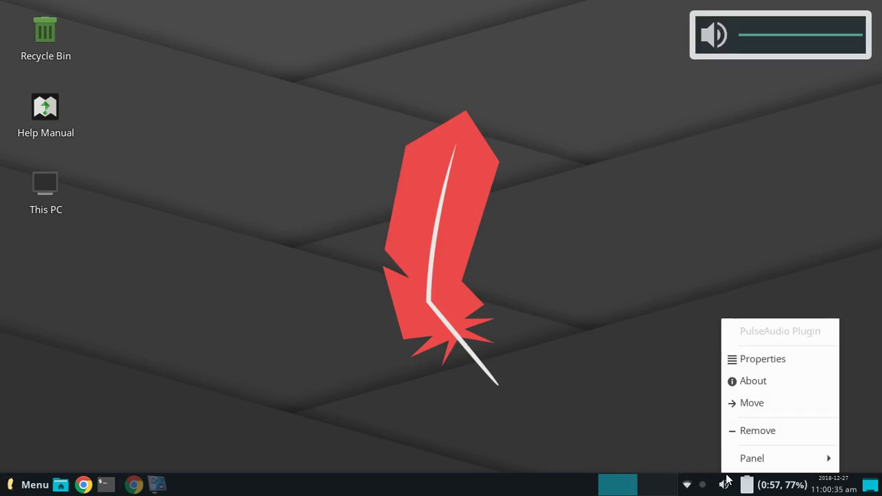
left_click(762, 360)
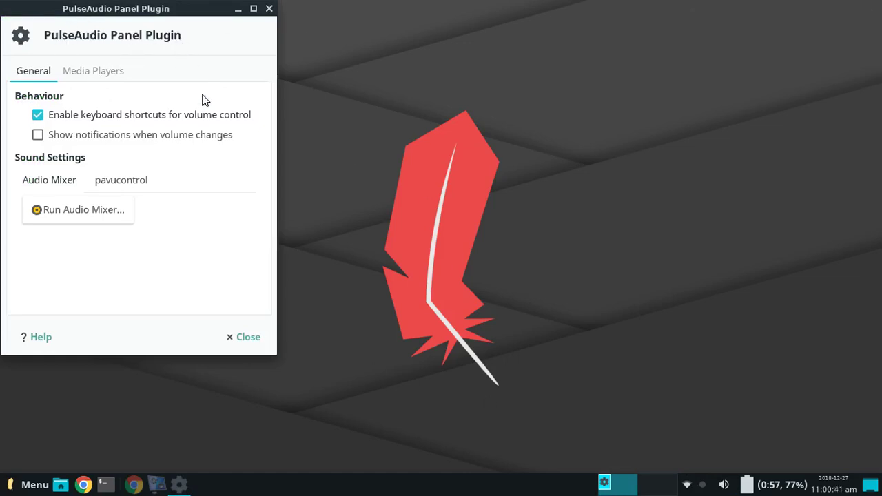
left_click(37, 135)
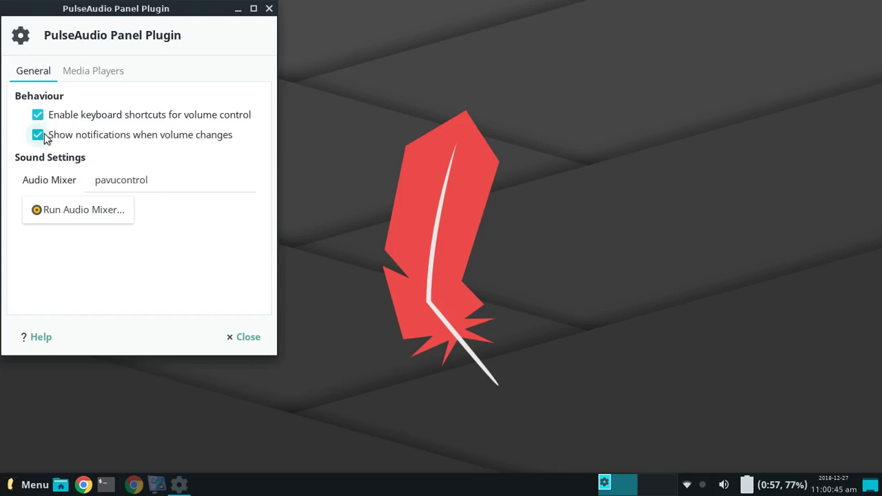
key("XF86AudioRaiseVolume")
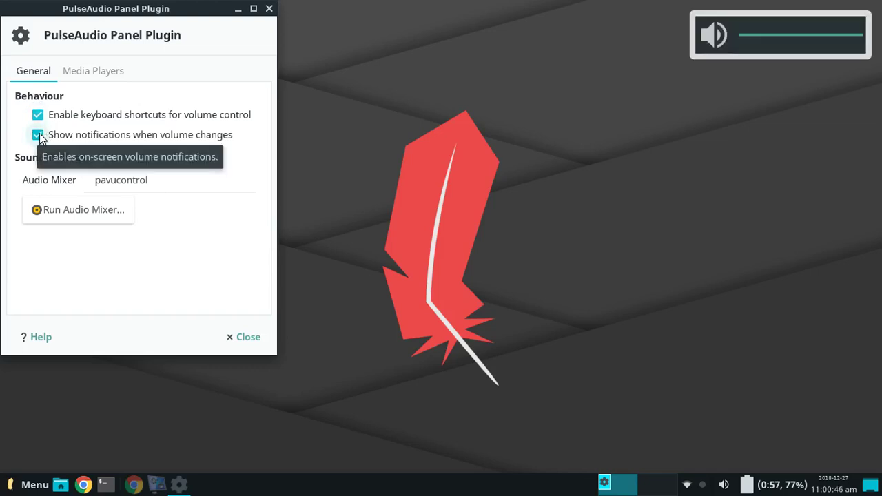
left_click(247, 337)
key("XF86AudioRaiseVolume")
key("XF86AudioRaiseVolume")
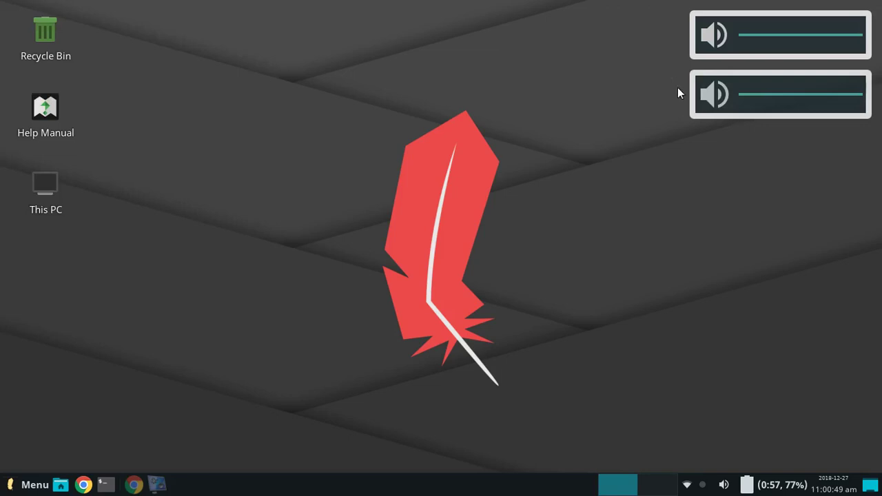
Step: Disable 'Show notifications when volume changes' in the PulseAudio plugin properties and close them
right_click(721, 484)
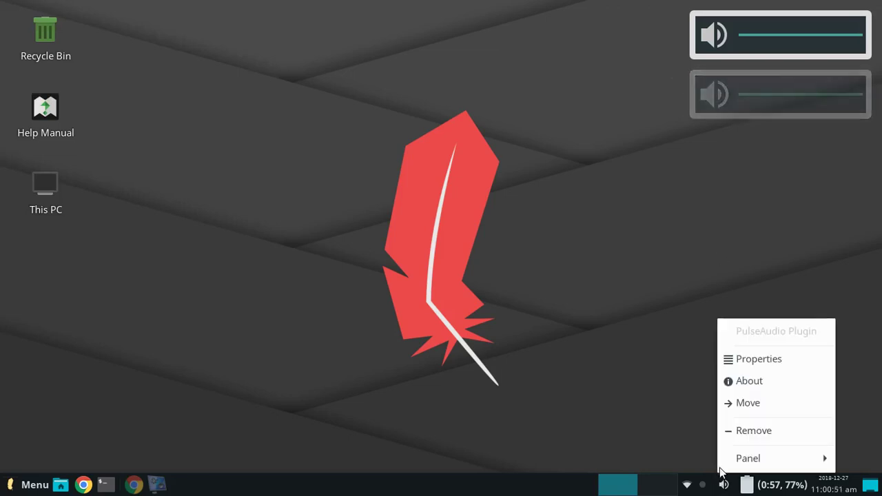
left_click(789, 360)
left_click(155, 138)
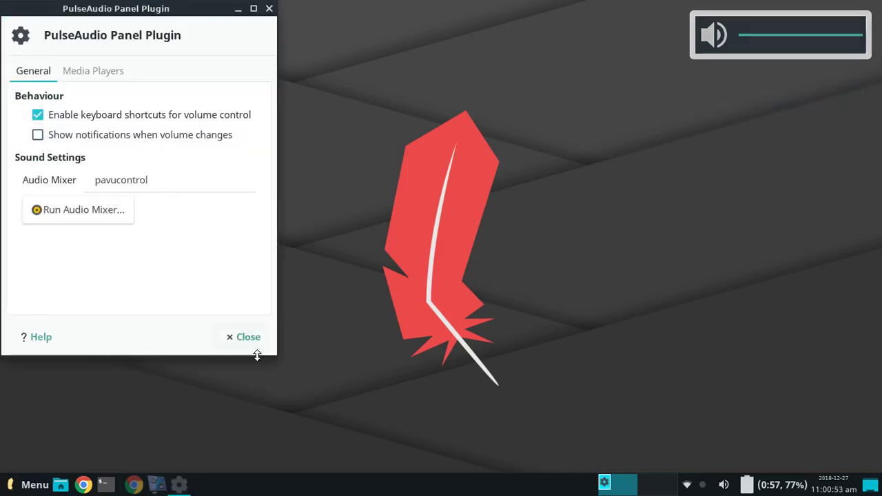
left_click(248, 336)
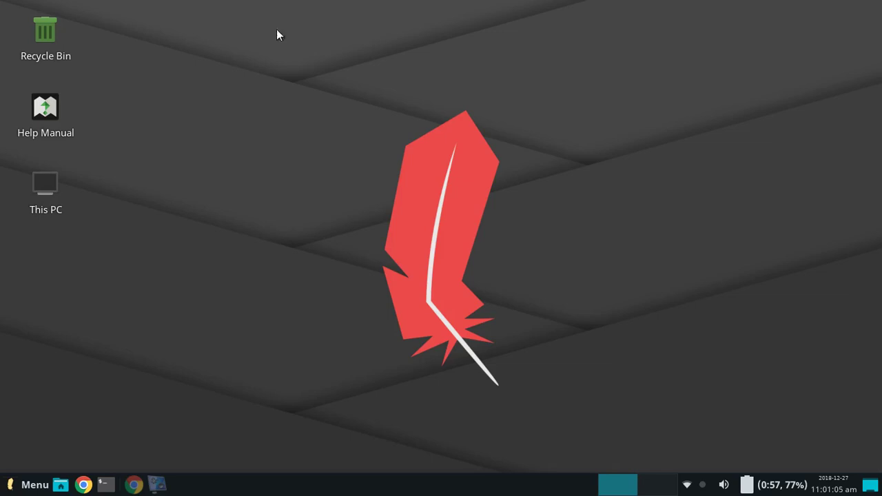
Step: Restore the vokoscreen 2.5.0 window from the taskbar while the recording keeps running
left_click_drag(271, 73, 576, 465)
left_click(163, 476)
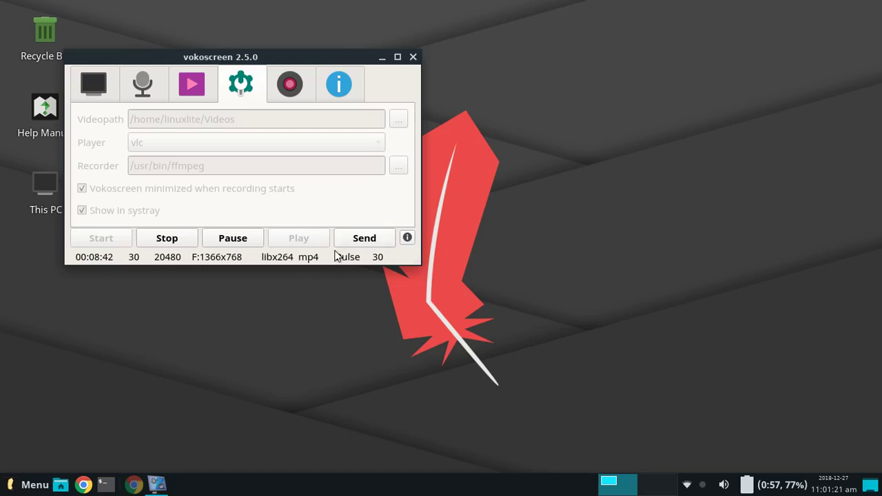